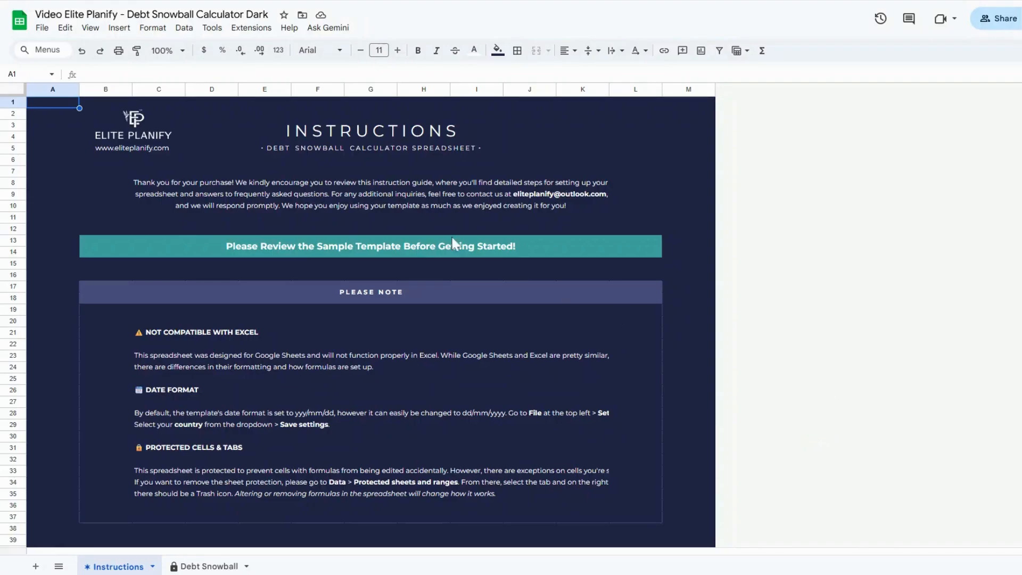
Review the Instructions sheet, including the website link, setup section, debt details and the sample template notice
click(133, 149)
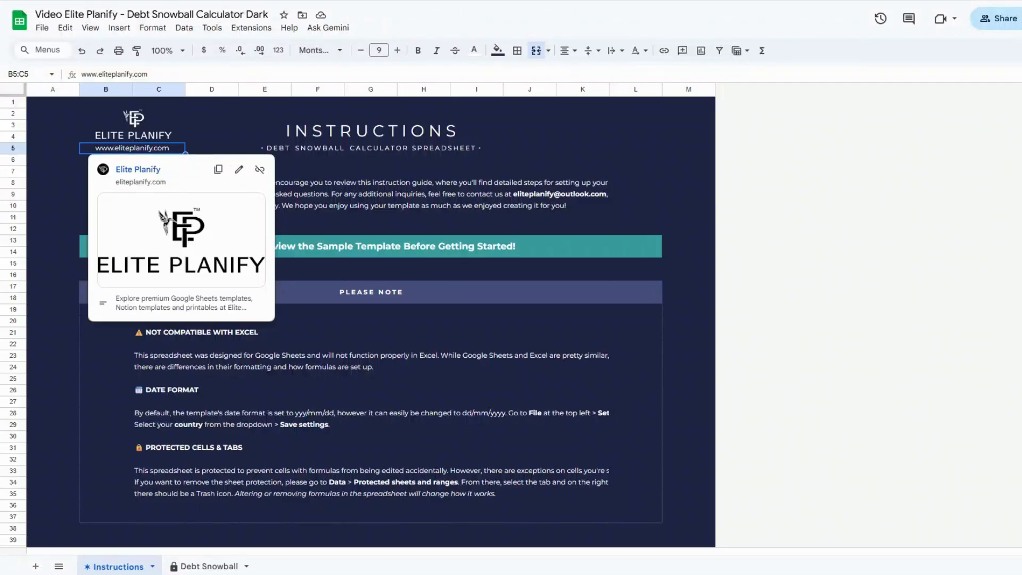
scroll(357, 319, down, 10)
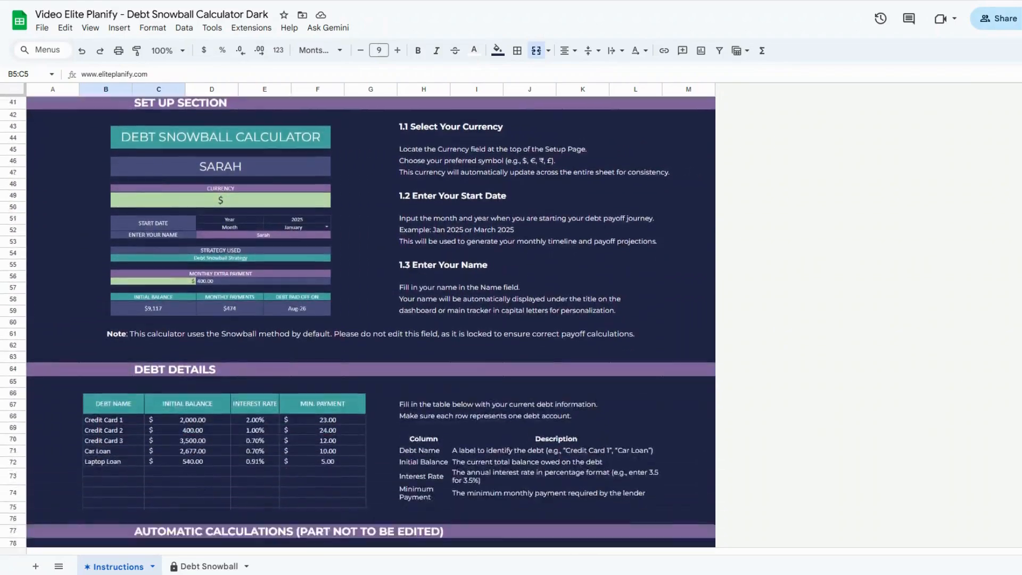
scroll(357, 319, down, 1)
scroll(358, 319, down, 5)
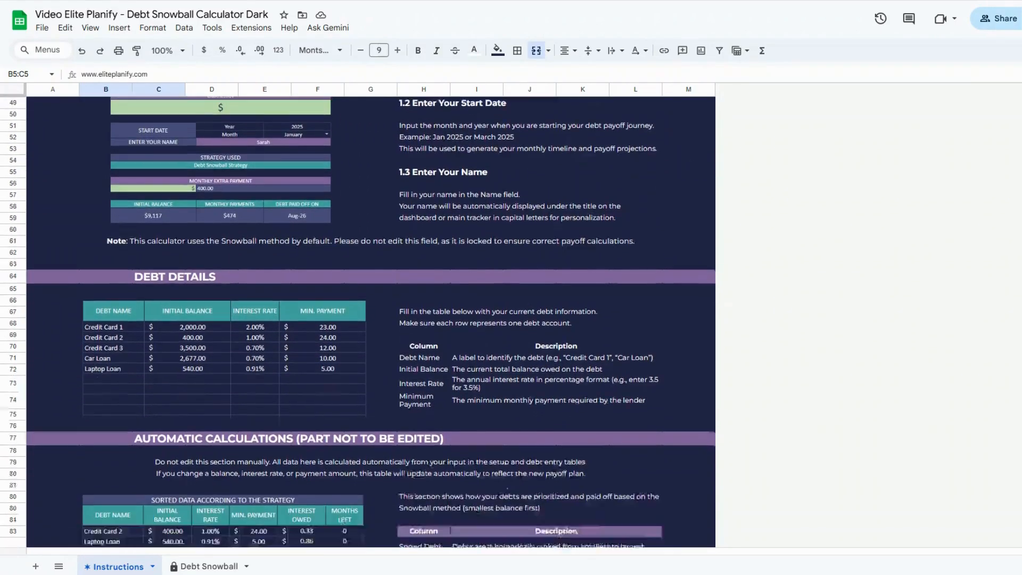
scroll(358, 319, up, 15)
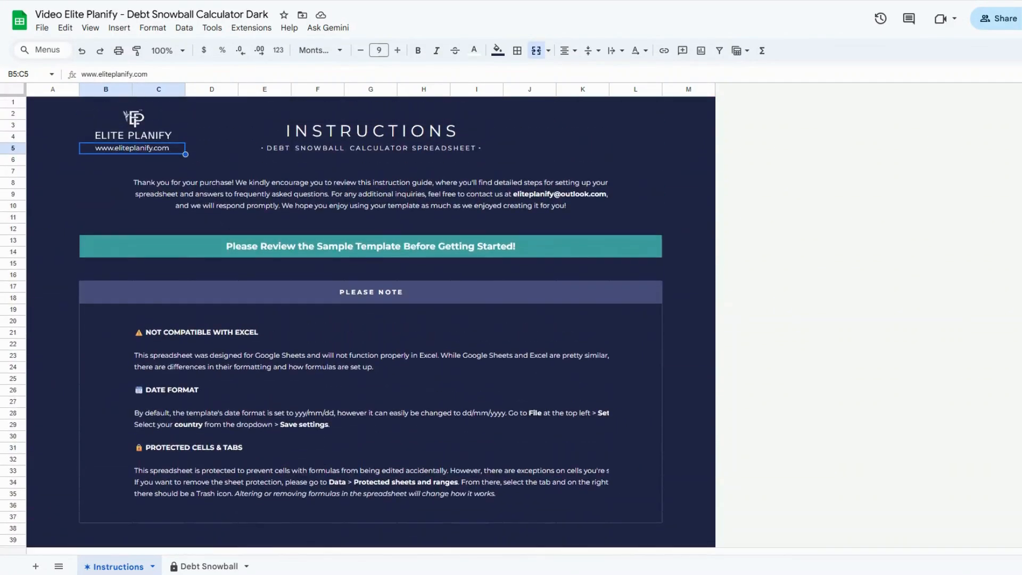
click(509, 251)
click(146, 271)
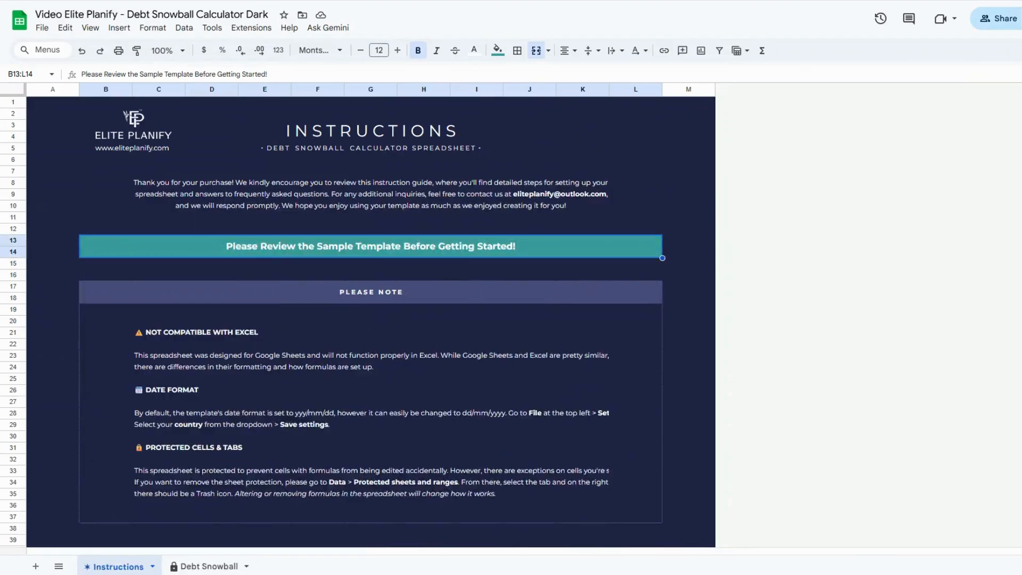
On the Debt Snowball sheet, enter the person's full name in the name field and accept the protected-cell edit
click(201, 567)
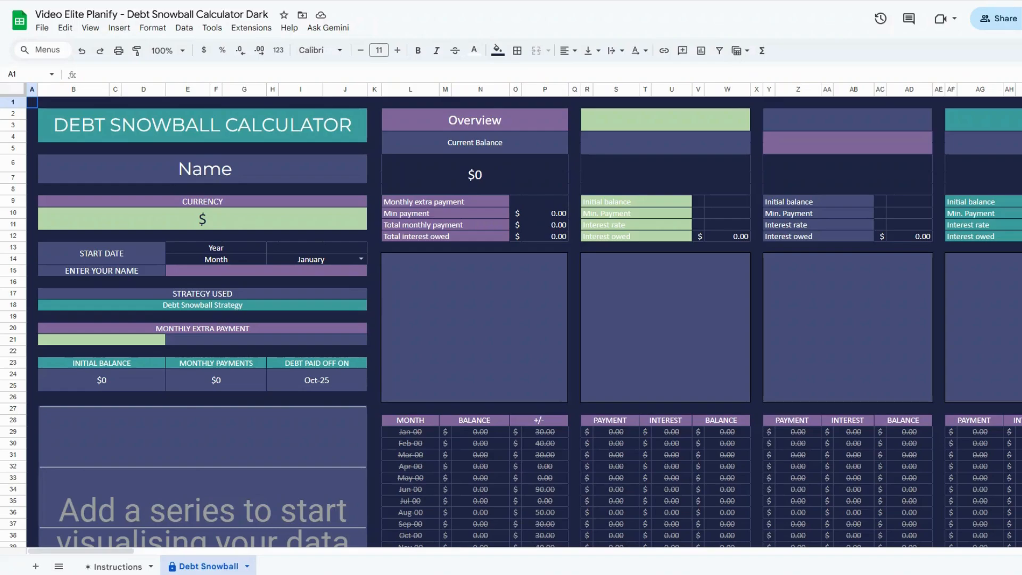
click(142, 267)
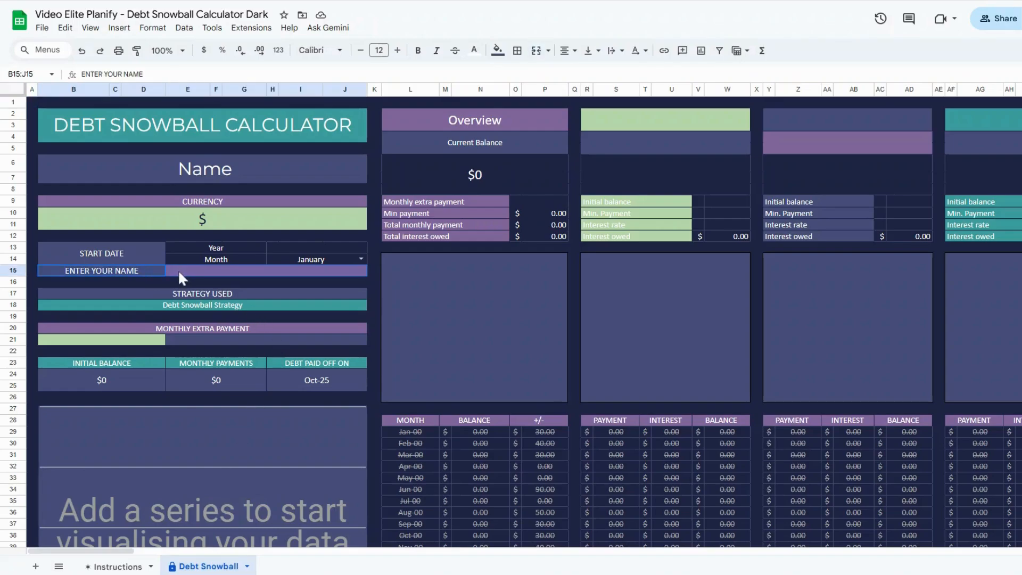
click(233, 175)
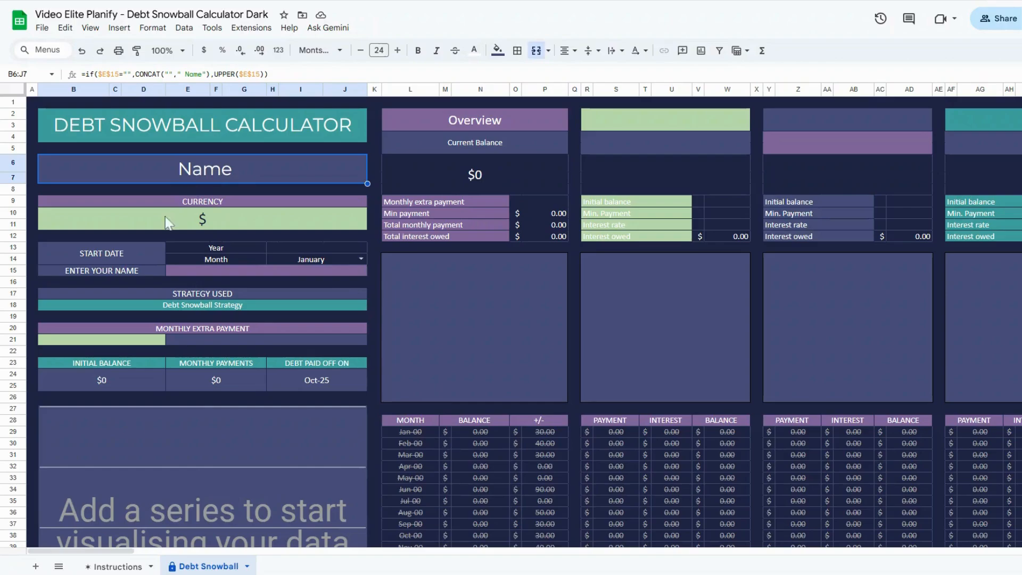
click(148, 270)
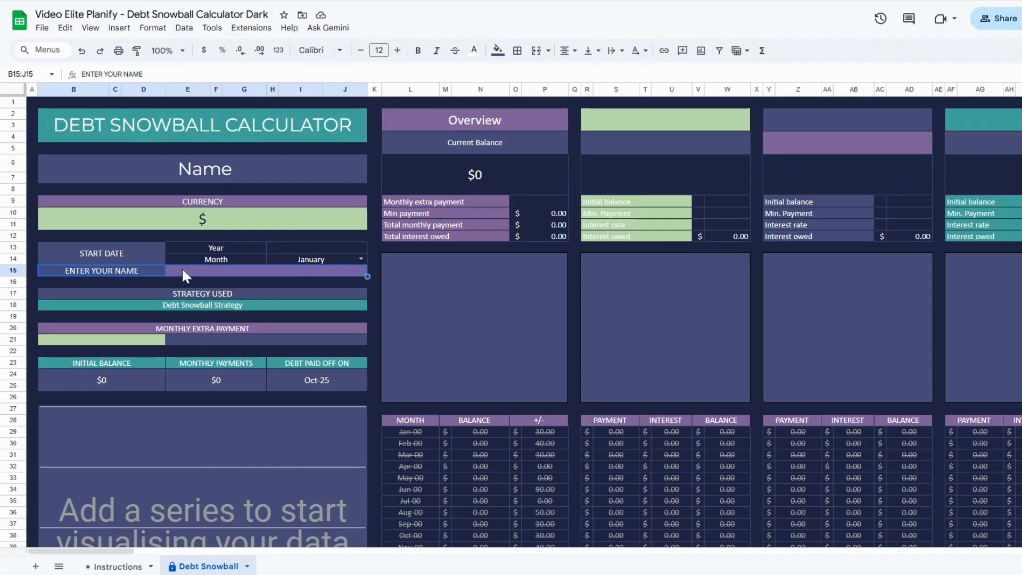
click(181, 267)
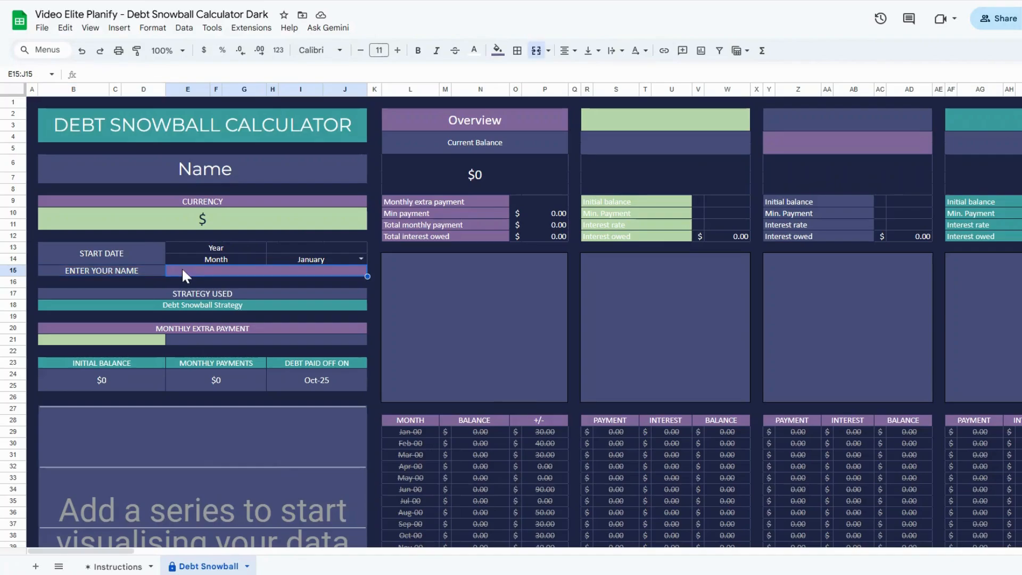
text(Sa)
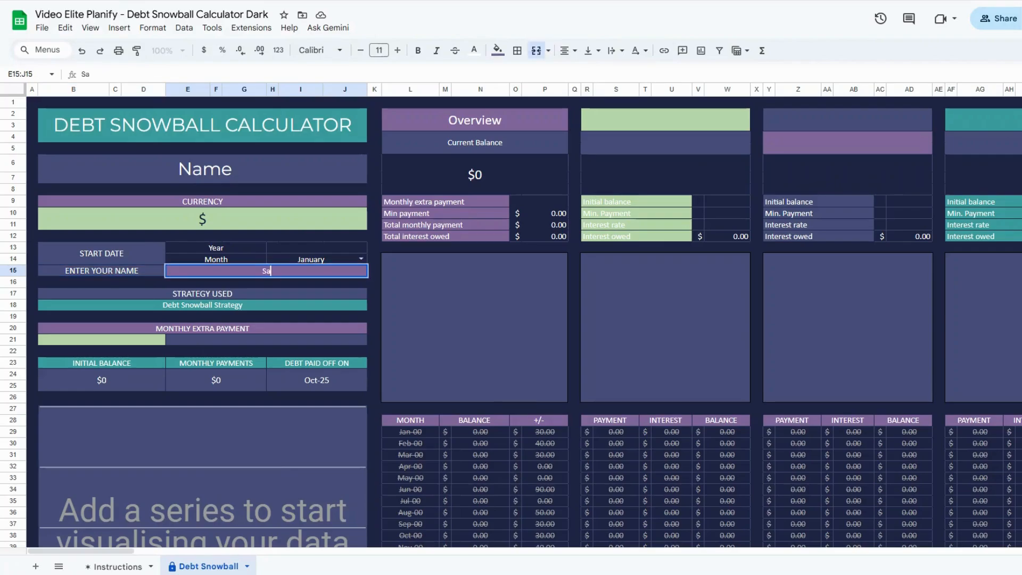
text(rah Smith)
key(Return)
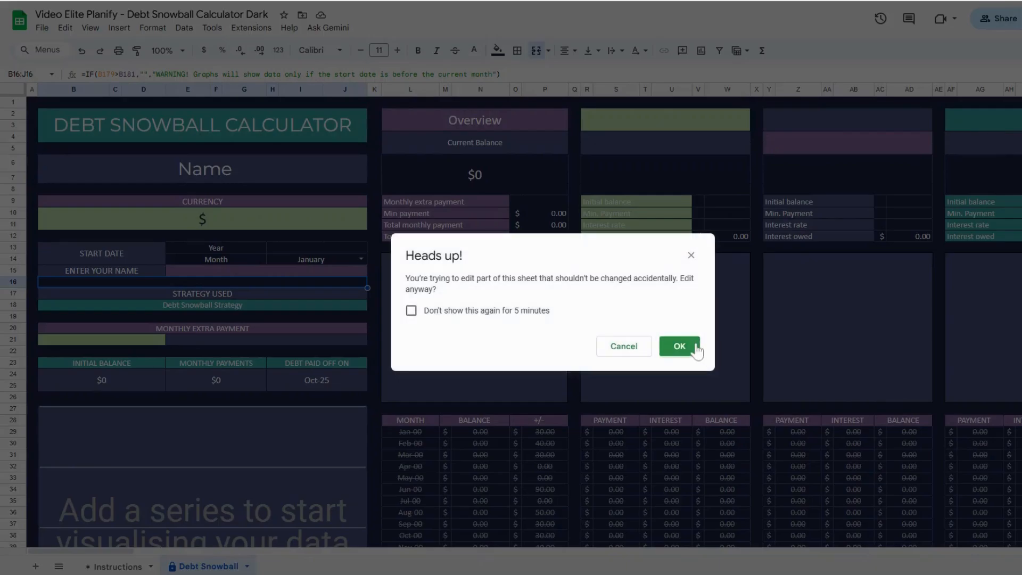
click(691, 347)
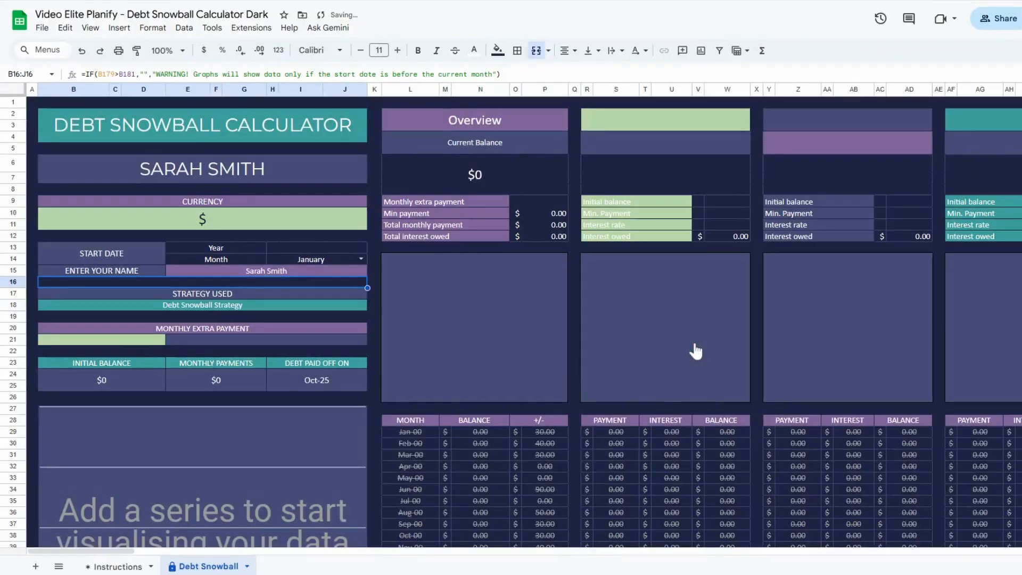
Set the calculator's currency symbol to € and accept the protected-cell edit
click(184, 220)
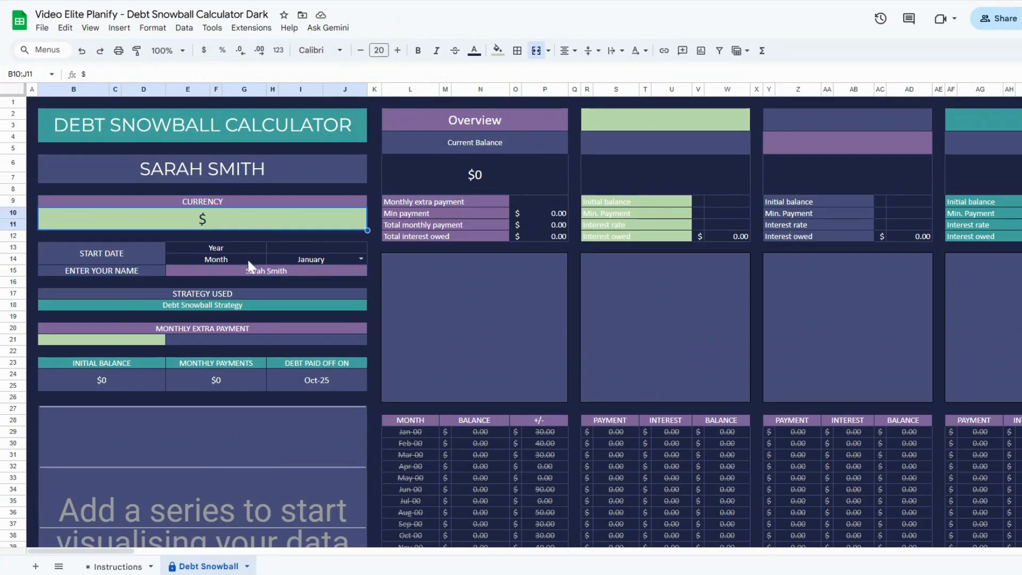
double_click(259, 224)
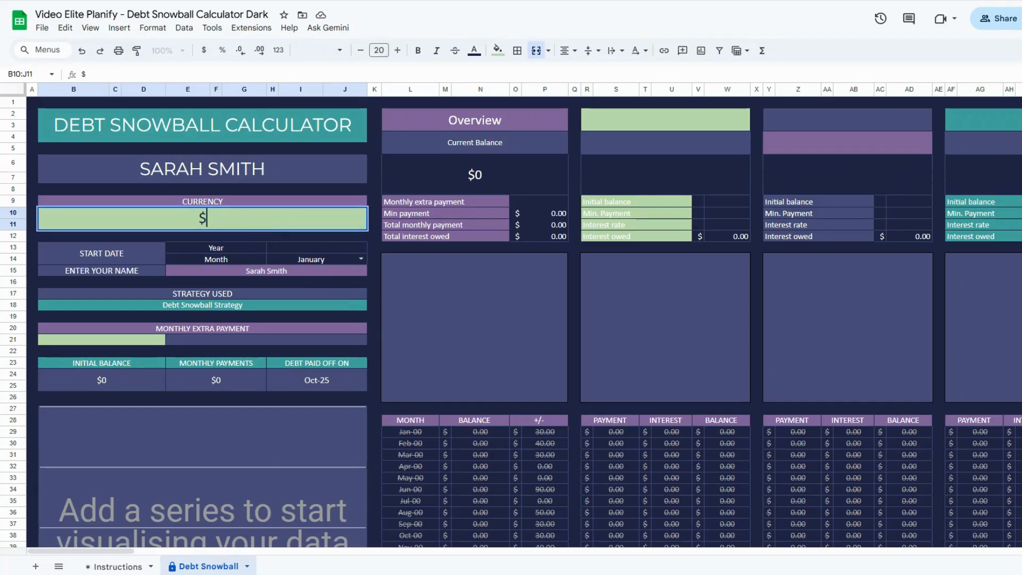
key(BackSpace)
text(€)
key(Return)
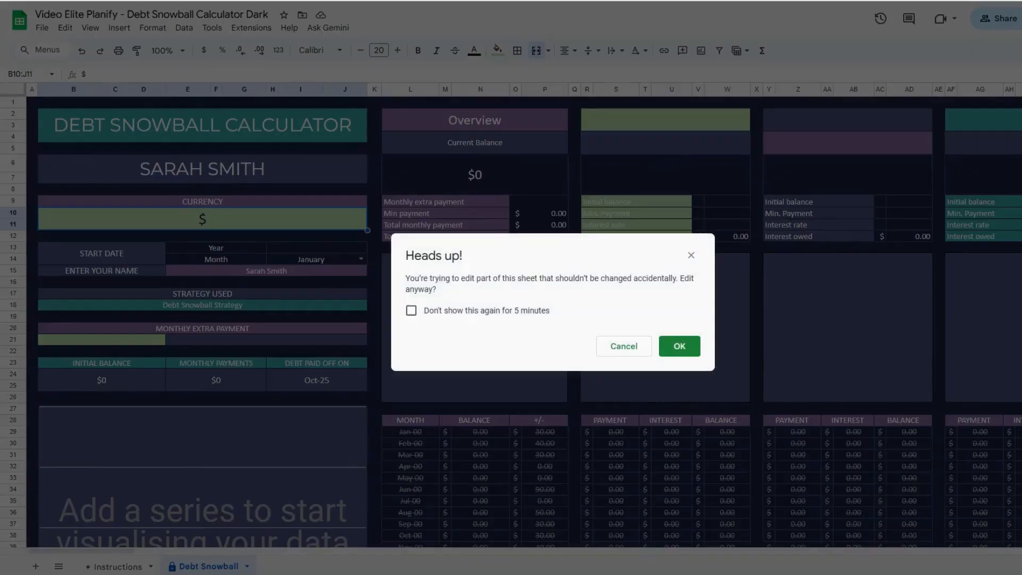
click(679, 347)
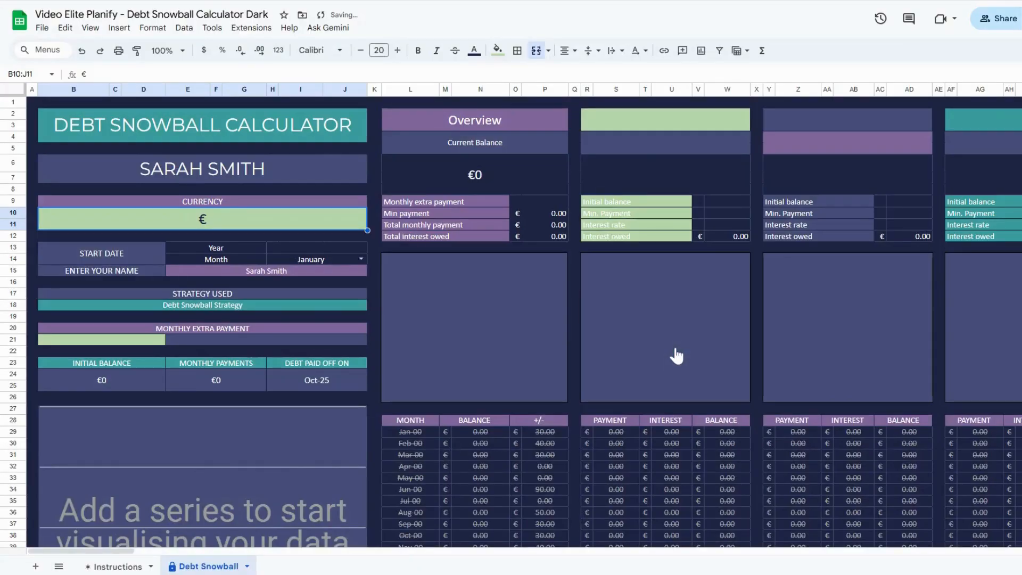
Restore the calculator's currency symbol to $ and accept the protected-cell edit
key(BackSpace)
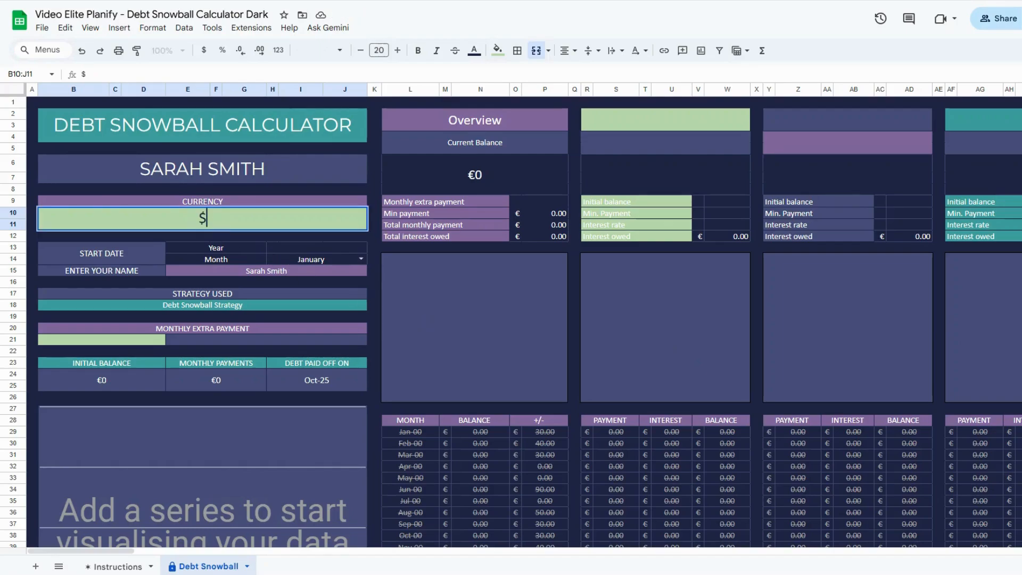
key(Return)
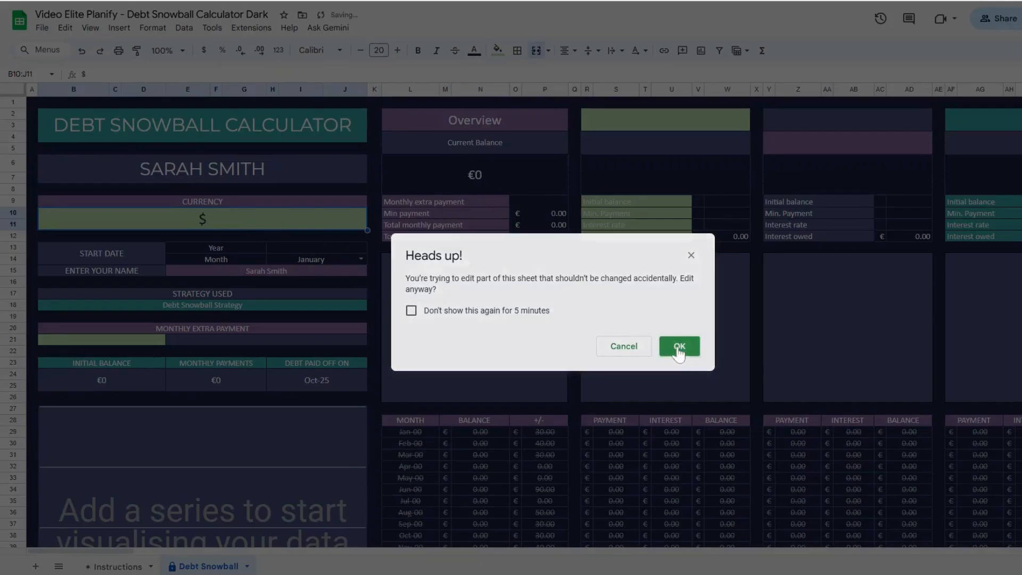
click(678, 346)
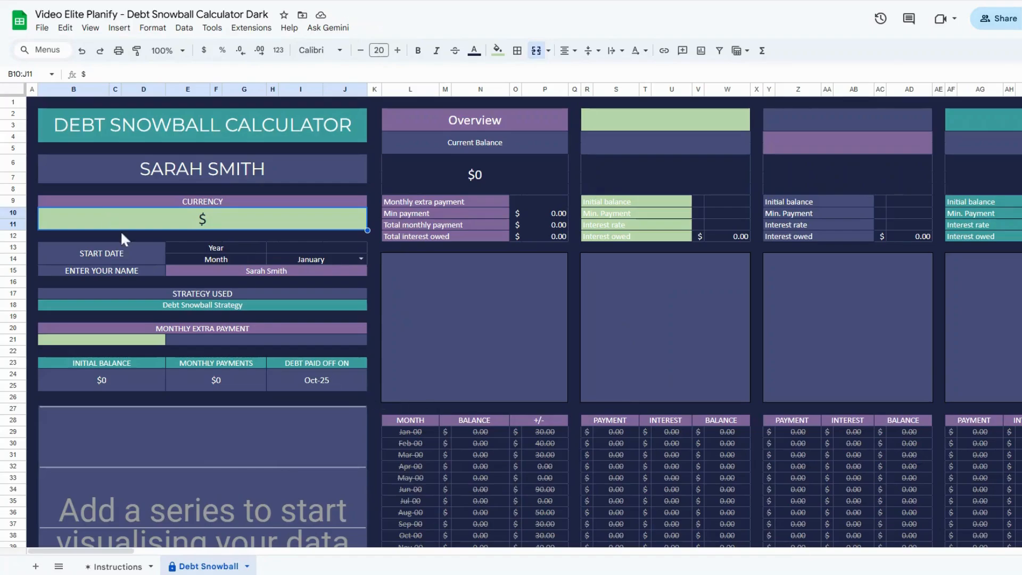
Review the start date fields and the monthly schedule, and set the start year to 2025
drag(147, 254, 330, 256)
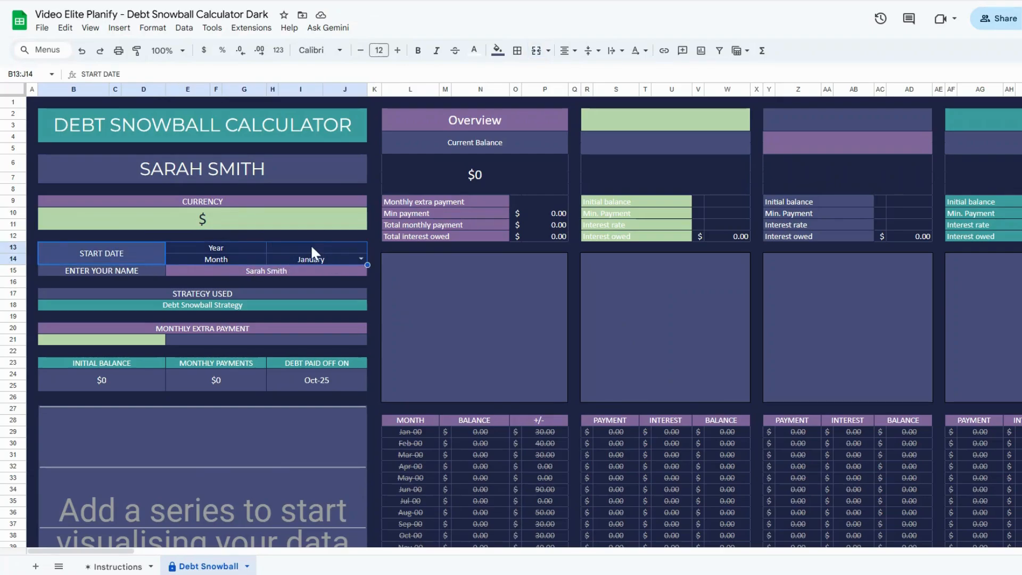
drag(409, 433, 534, 510)
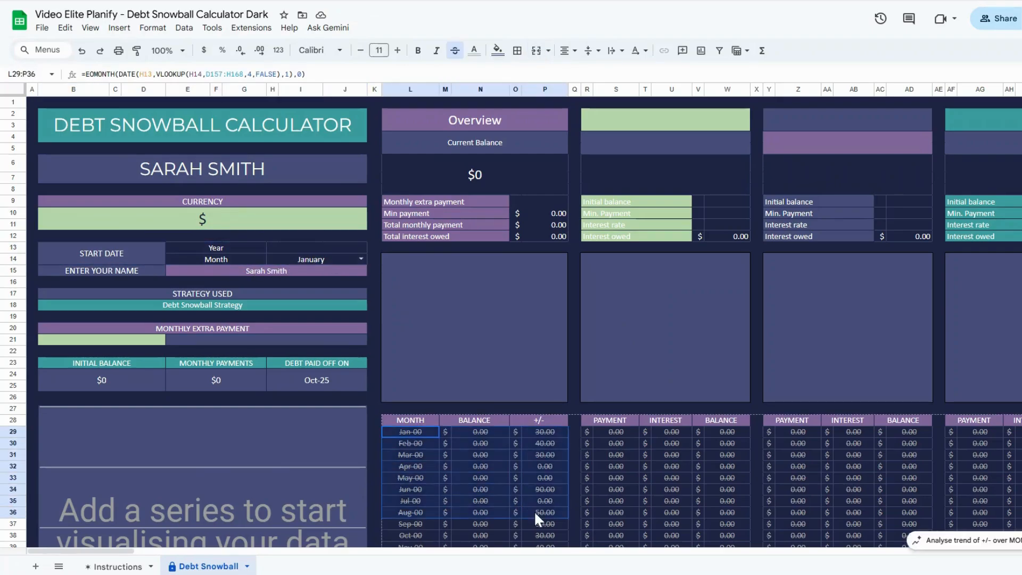
click(293, 244)
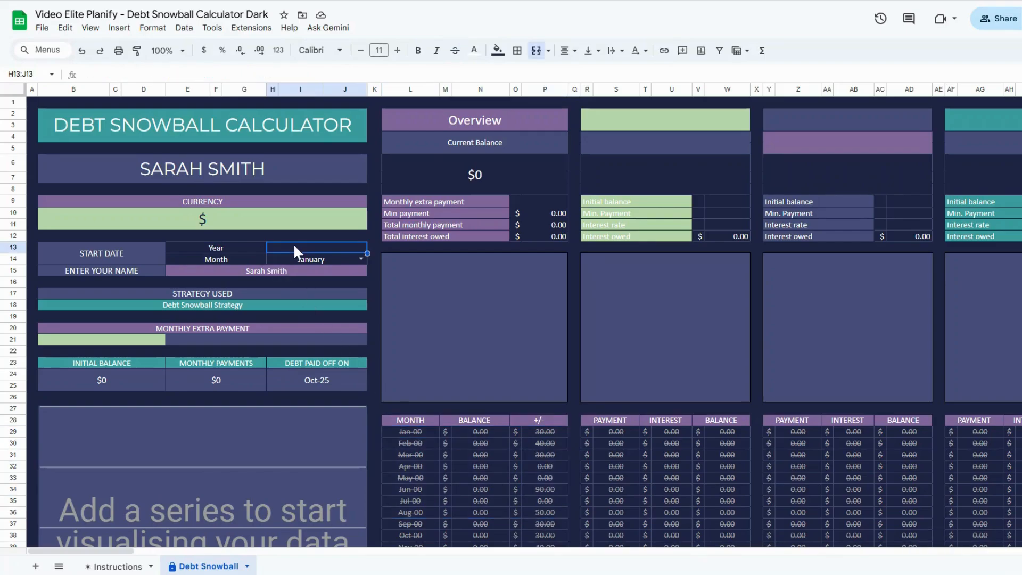
text(2025)
key(Return)
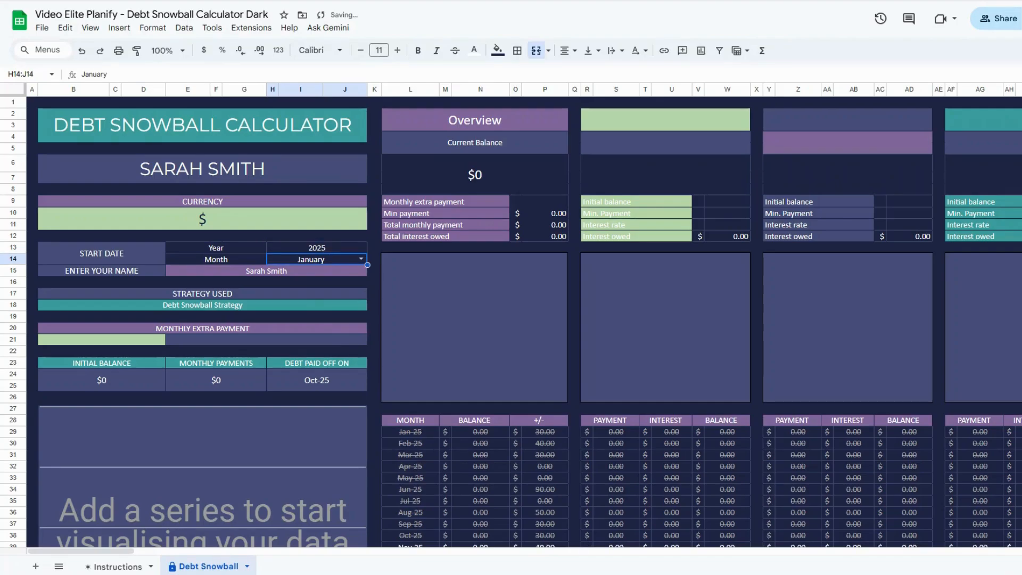
Try October and December in turn as the start month
key(Return)
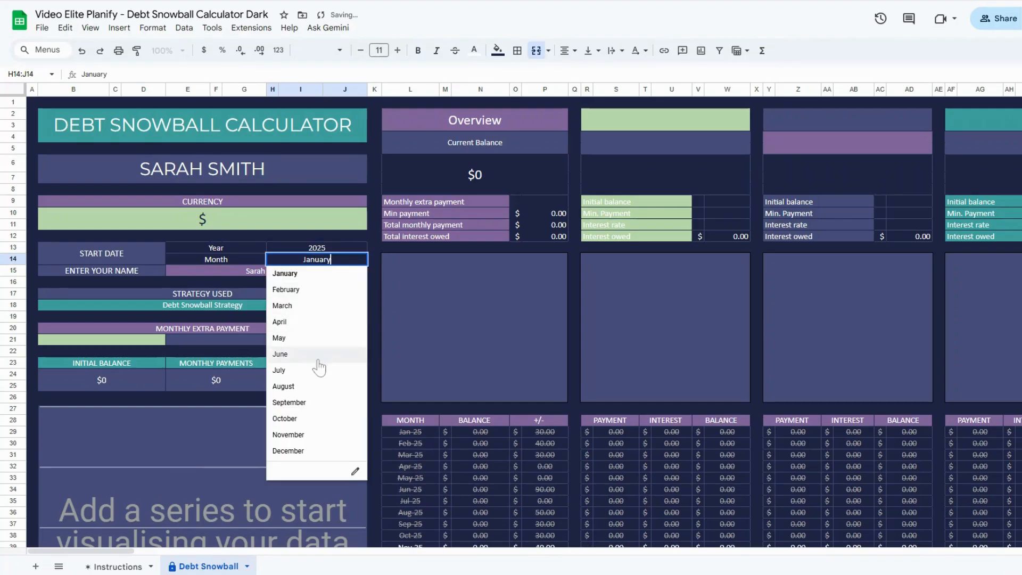
click(303, 418)
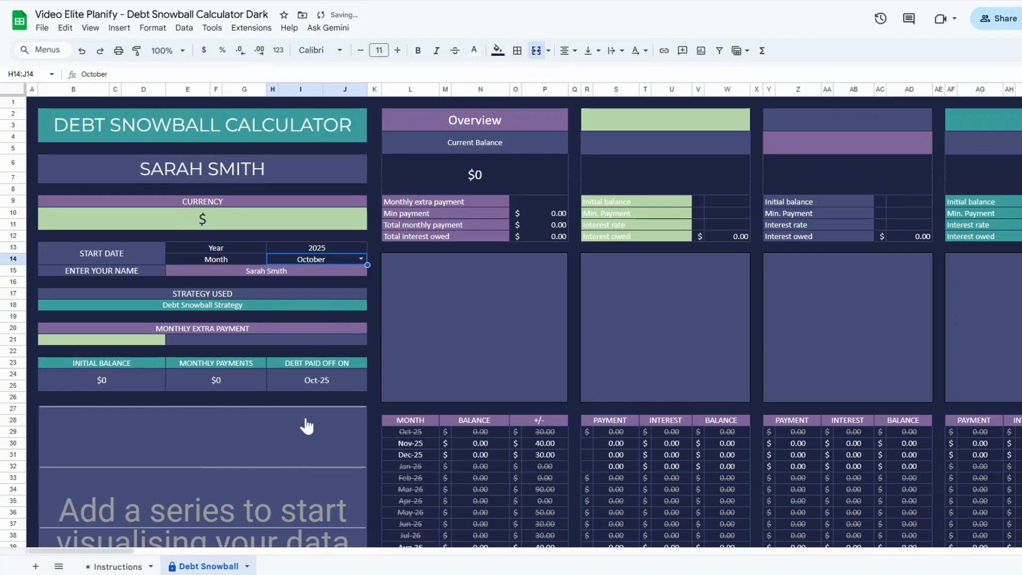
click(349, 263)
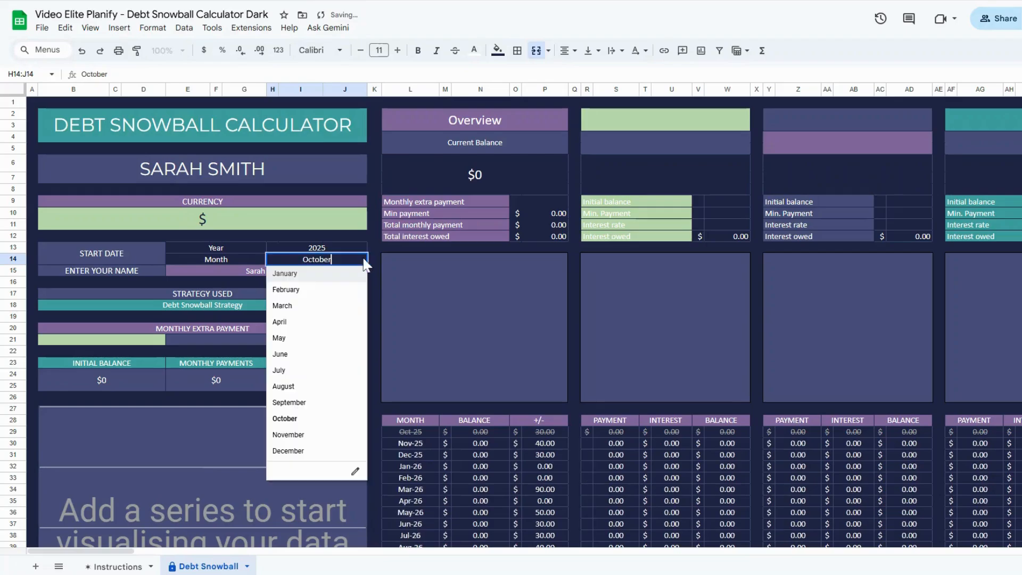
click(319, 452)
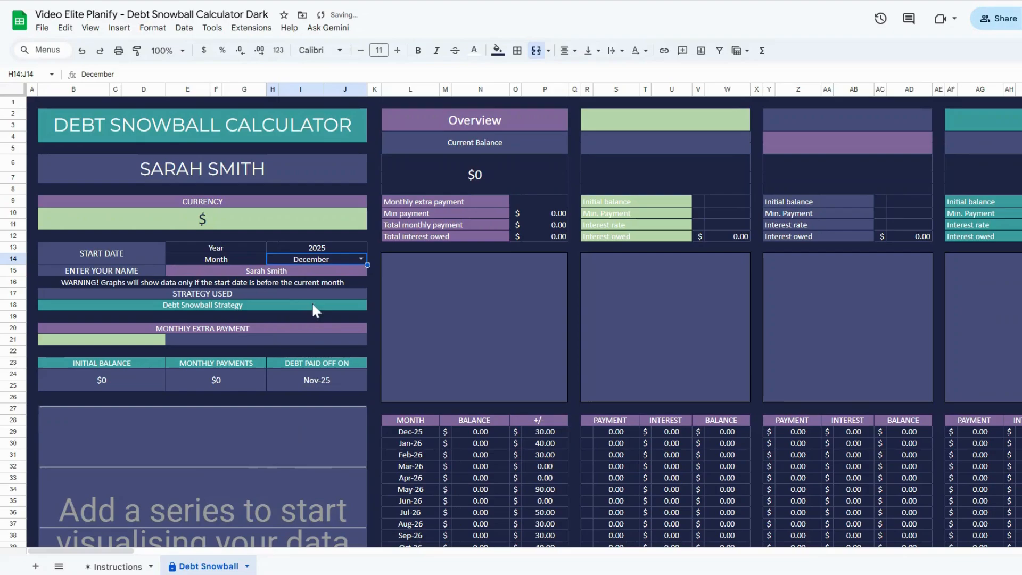
Set the start date to month February and year 2024
click(351, 263)
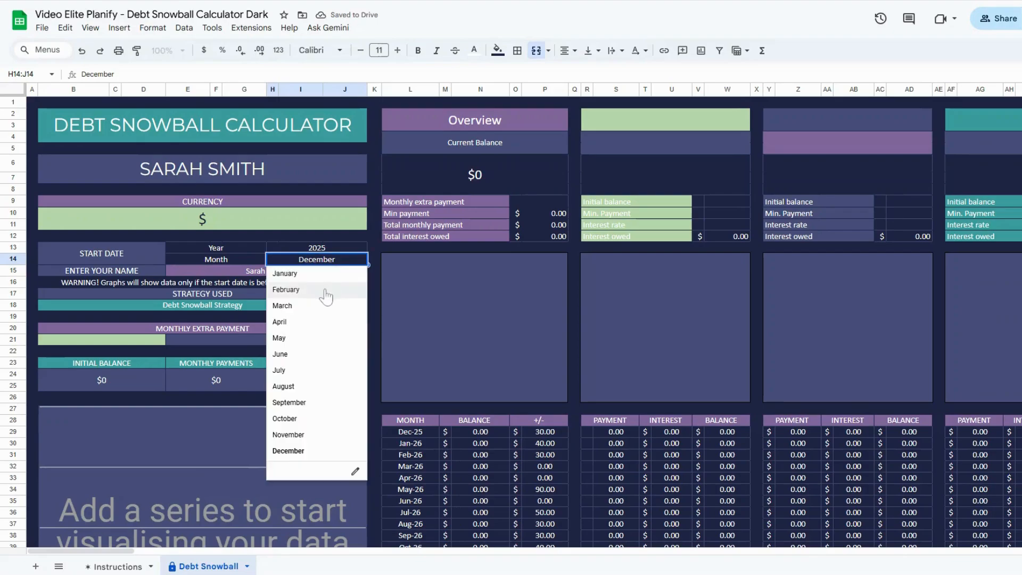
click(337, 288)
click(341, 244)
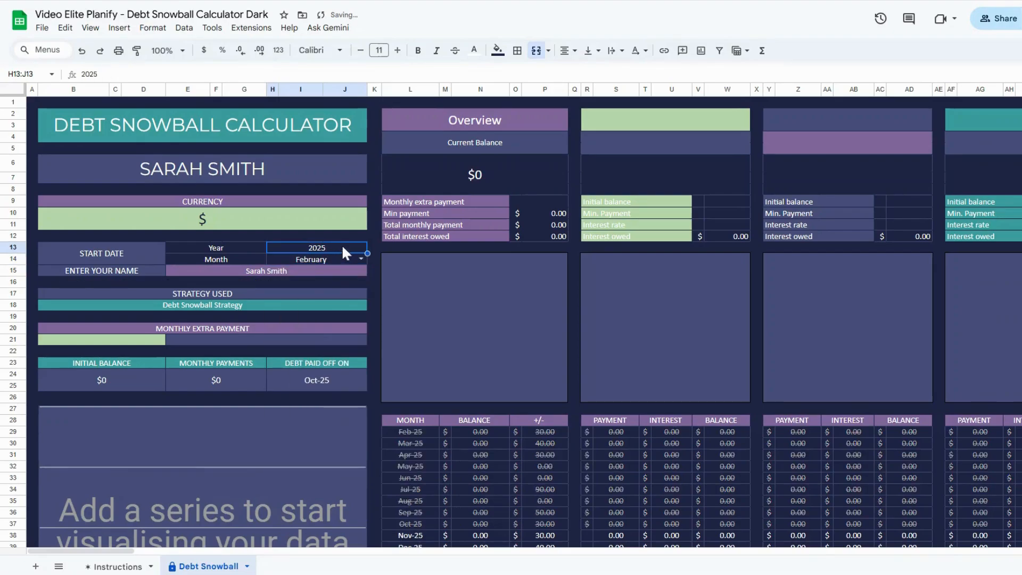
text(2024)
key(Return)
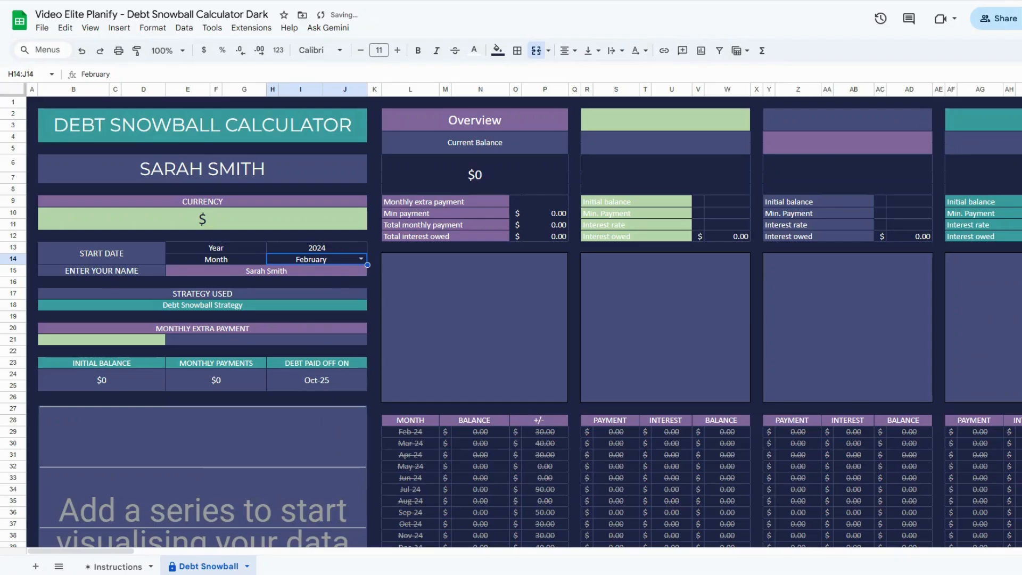
Check which options are offered for the strategy used, keeping Debt Snowball Strategy
click(331, 302)
click(331, 302)
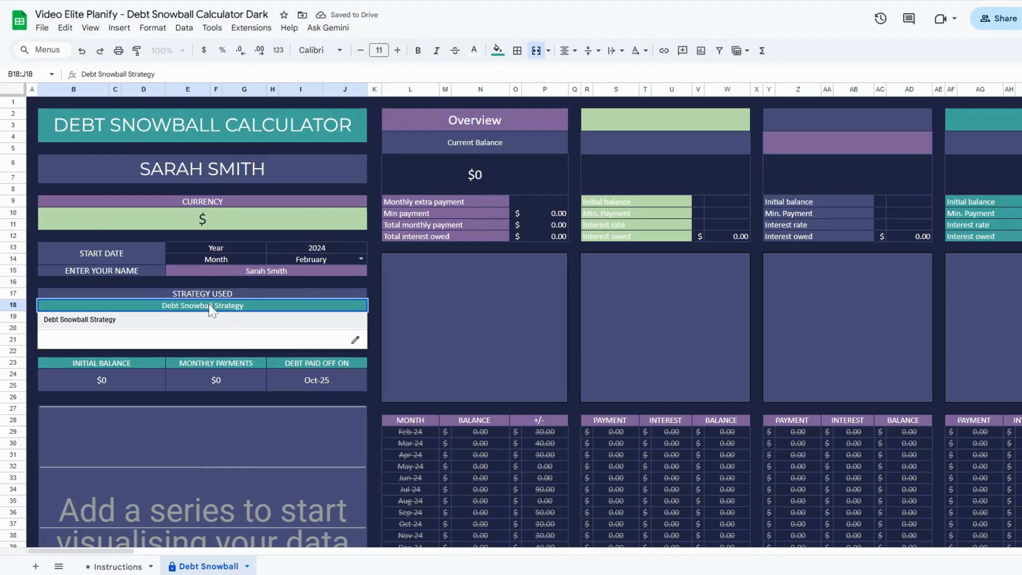
click(305, 292)
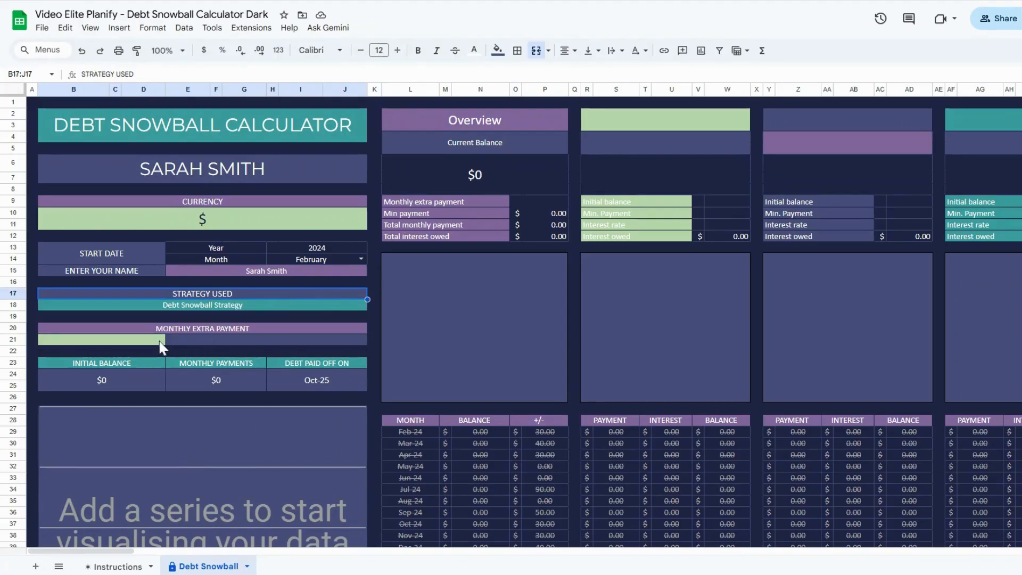
Set the monthly extra payment to 300
click(190, 335)
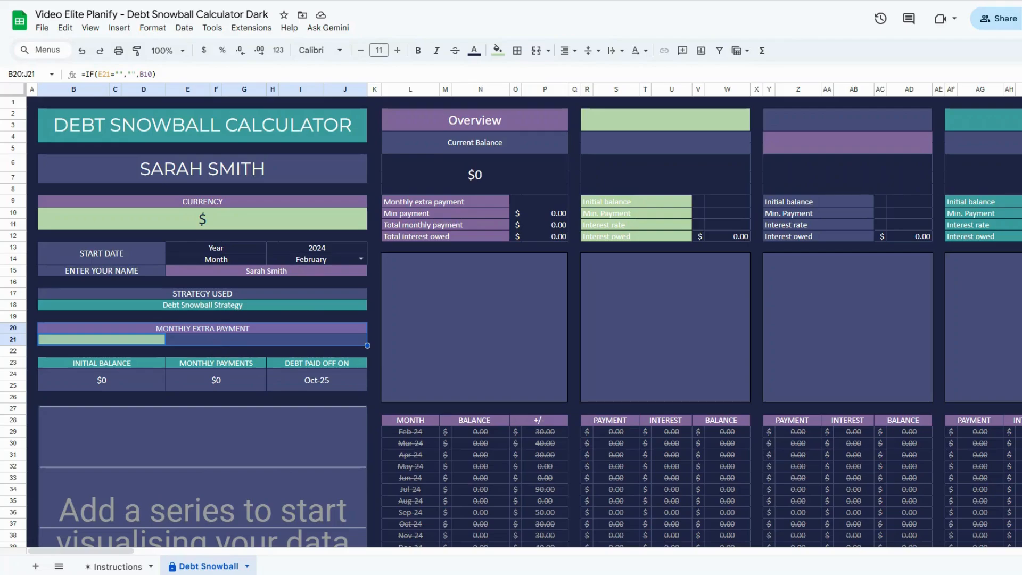
click(212, 338)
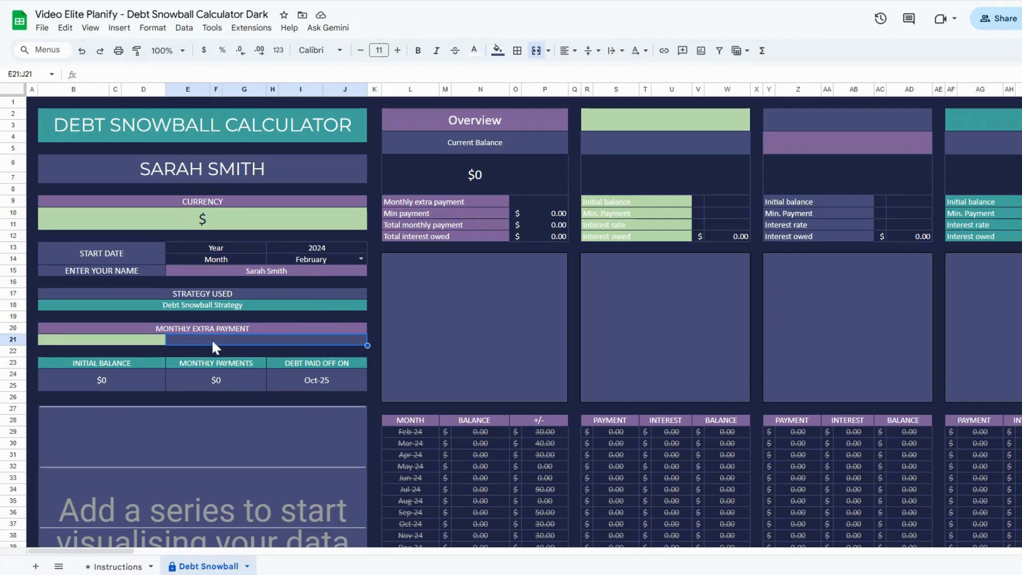
text(300)
key(Return)
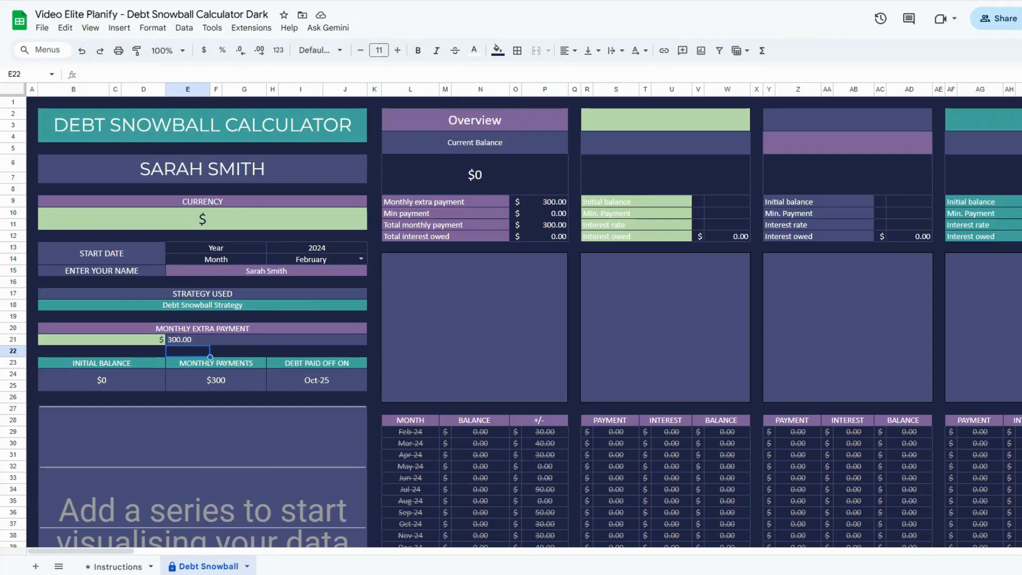
Review the notes section and the columns of the empty debt table beneath it
scroll(511, 319, down, 5)
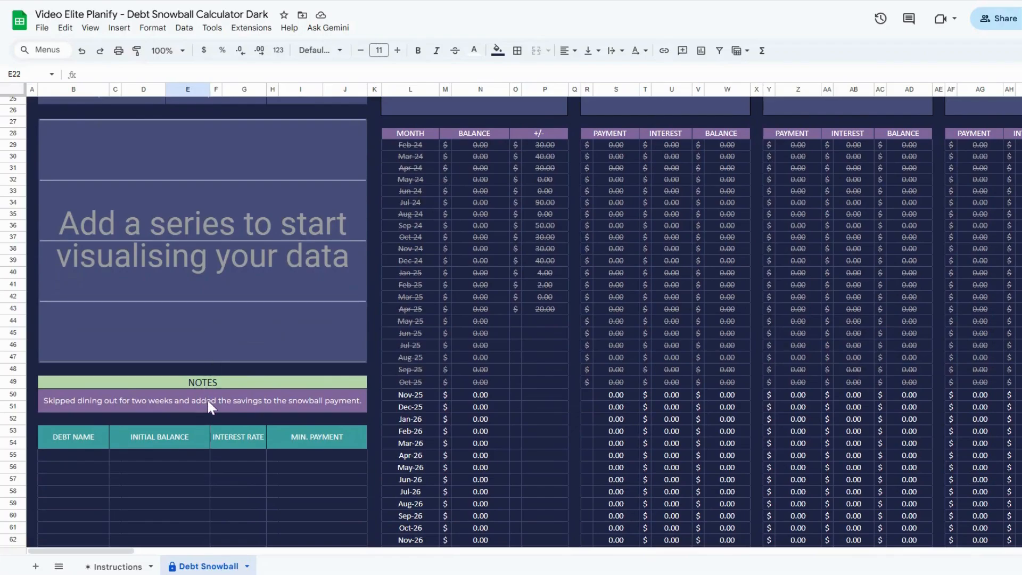
click(210, 403)
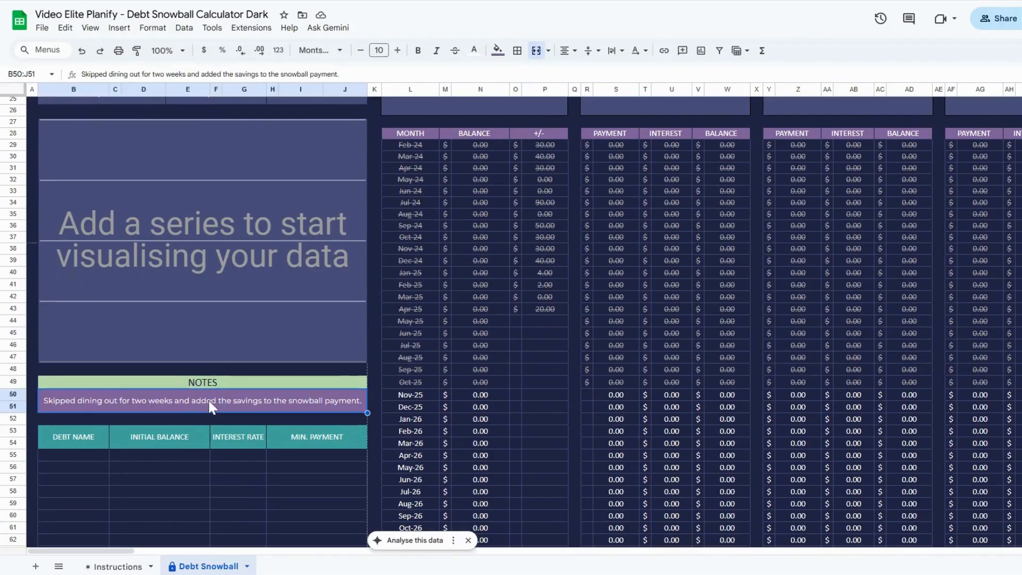
click(467, 539)
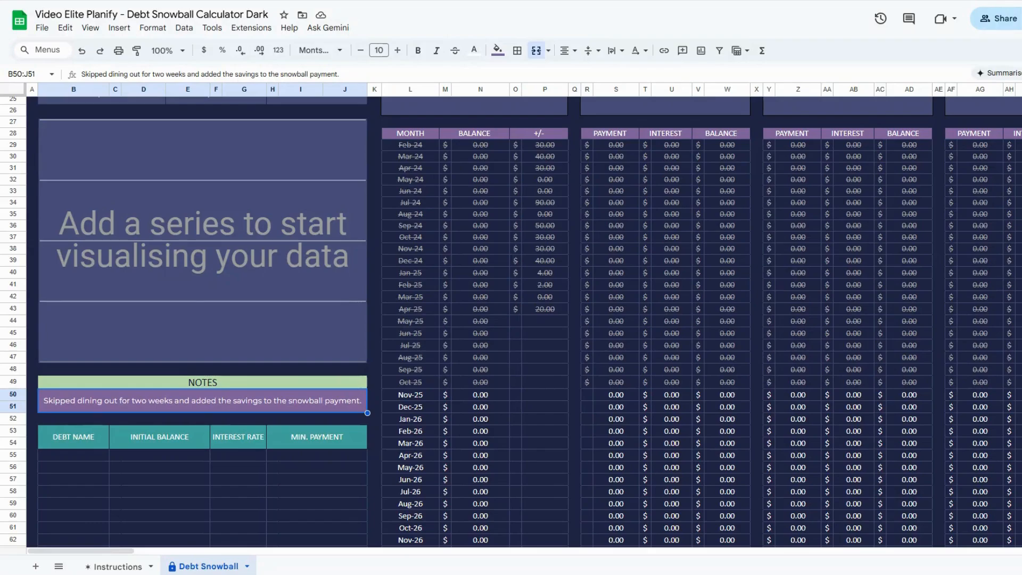
scroll(511, 319, down, 1)
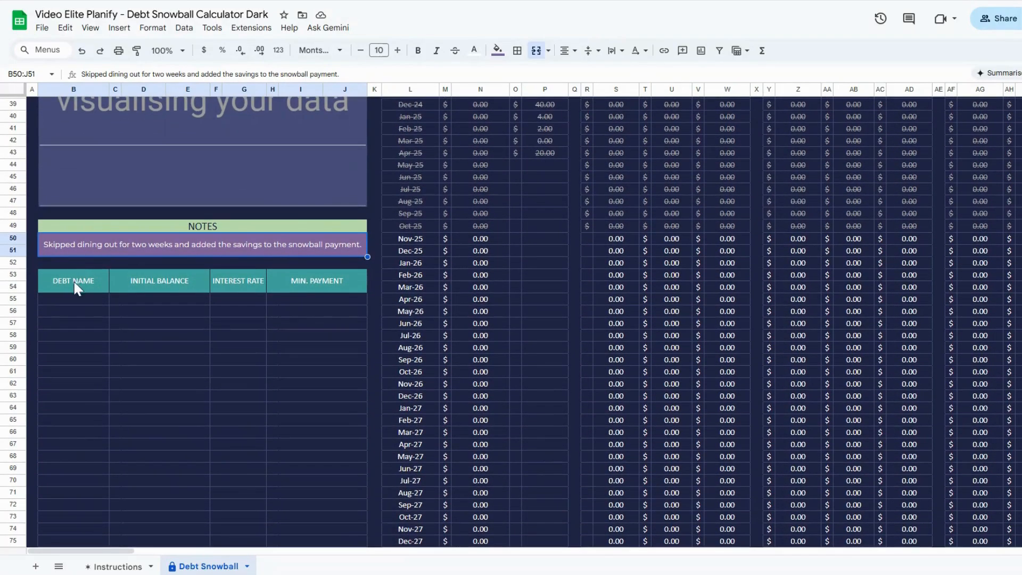
drag(78, 286, 312, 411)
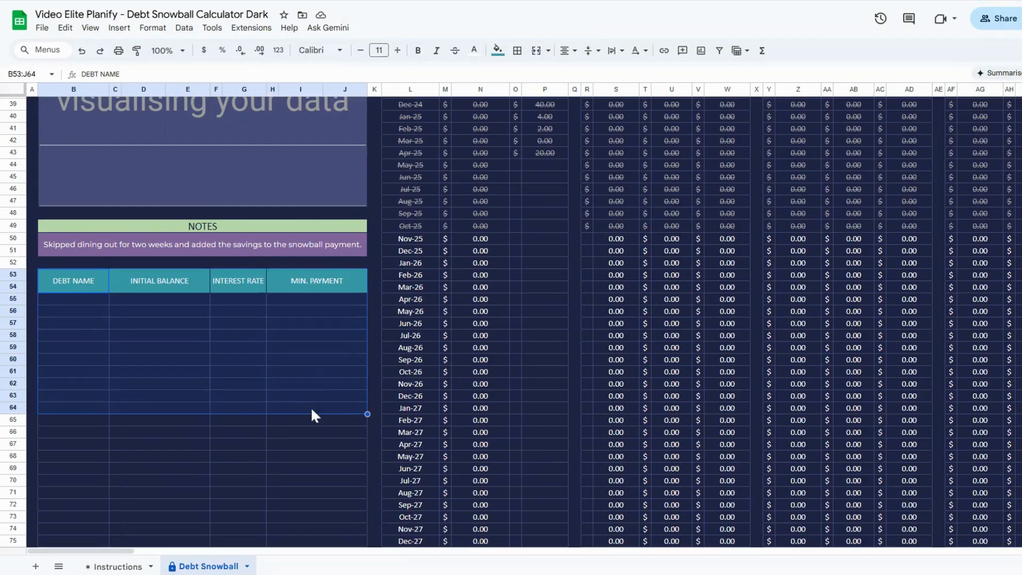
drag(93, 277, 92, 371)
Enter Credit Card 1 and Car Loan as the first two debt names in the debt table
click(94, 301)
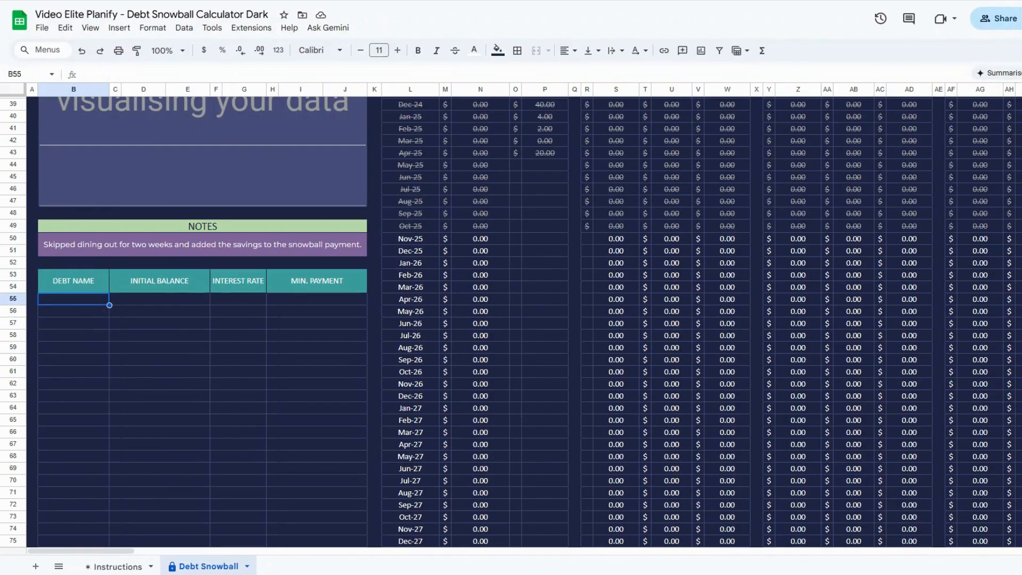
text(Credit)
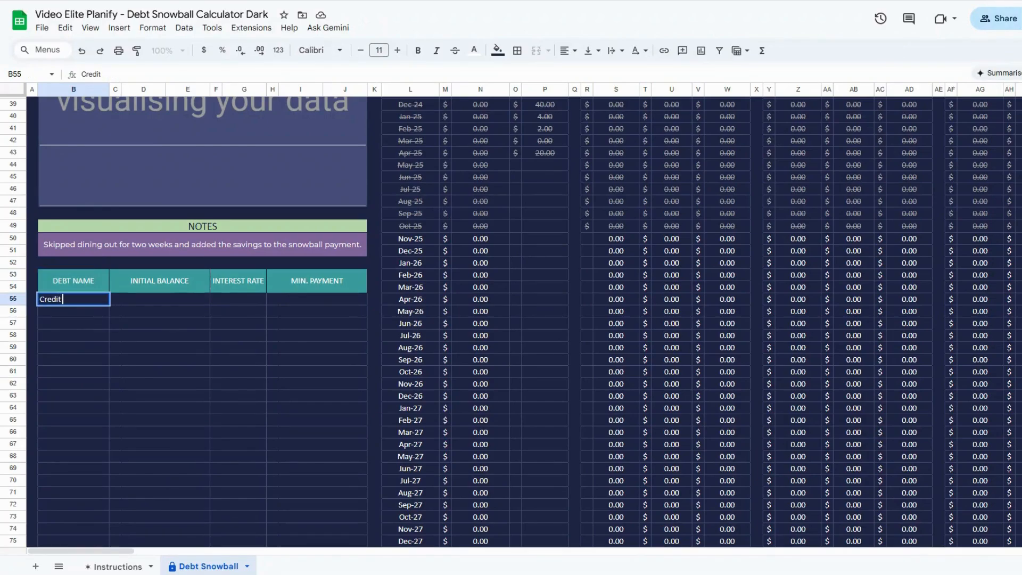
text( Card 1)
key(Return)
text(Ca)
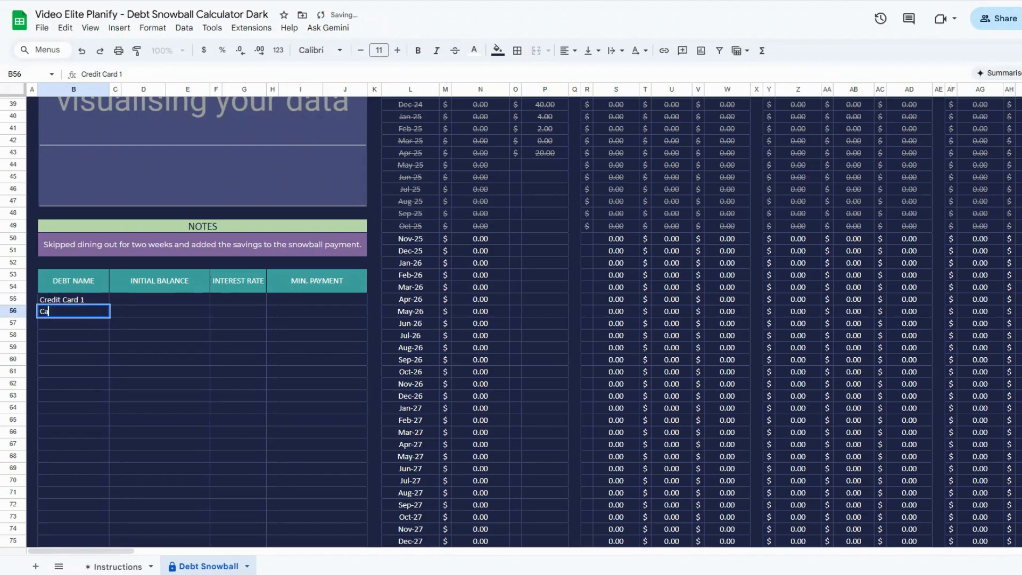
text(r Loan)
key(Return)
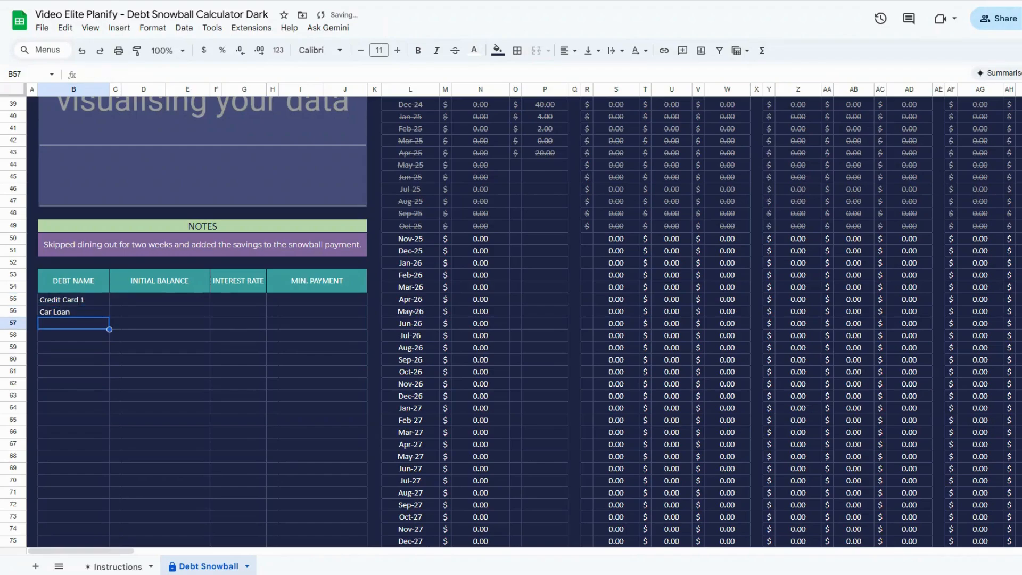
Enter initial balances of 1200 for Credit Card 1 and 300 for Car Loan, leaving the row below empty
key(Right)
key(Right)
key(Up)
key(Up)
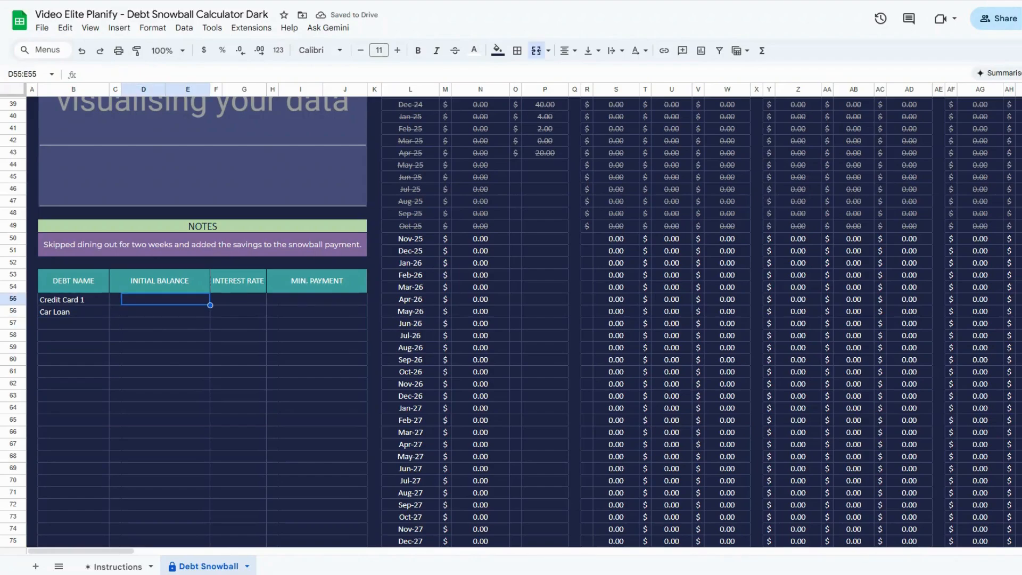
text(1200)
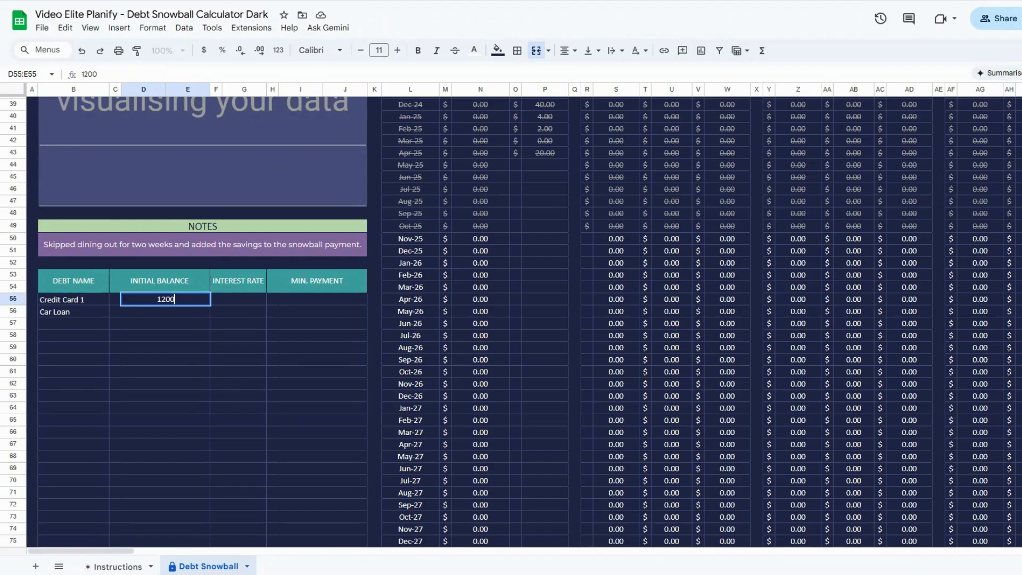
key(Return)
text(300)
key(Return)
text(140)
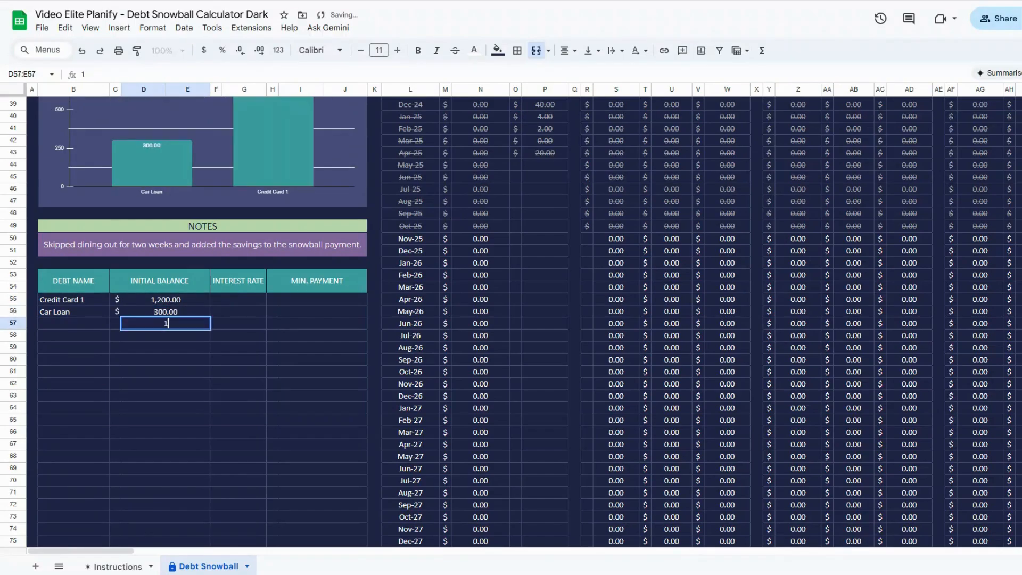
key(BackSpace)
key(BackSpace)
key(Return)
Set the interest rates to 1.4% for Credit Card 1 and 2% for Car Loan
click(251, 301)
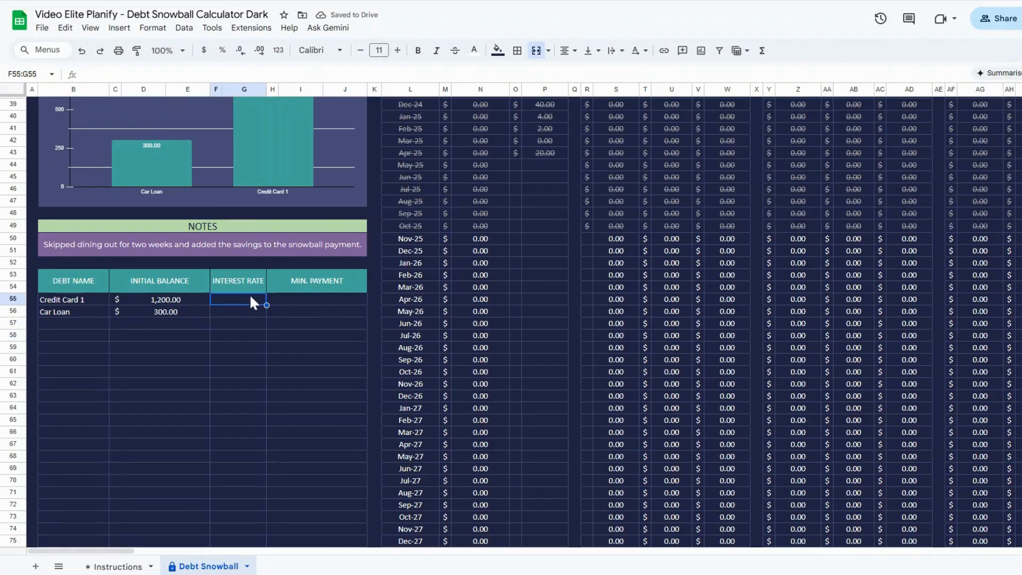
text(1.4%)
key(Return)
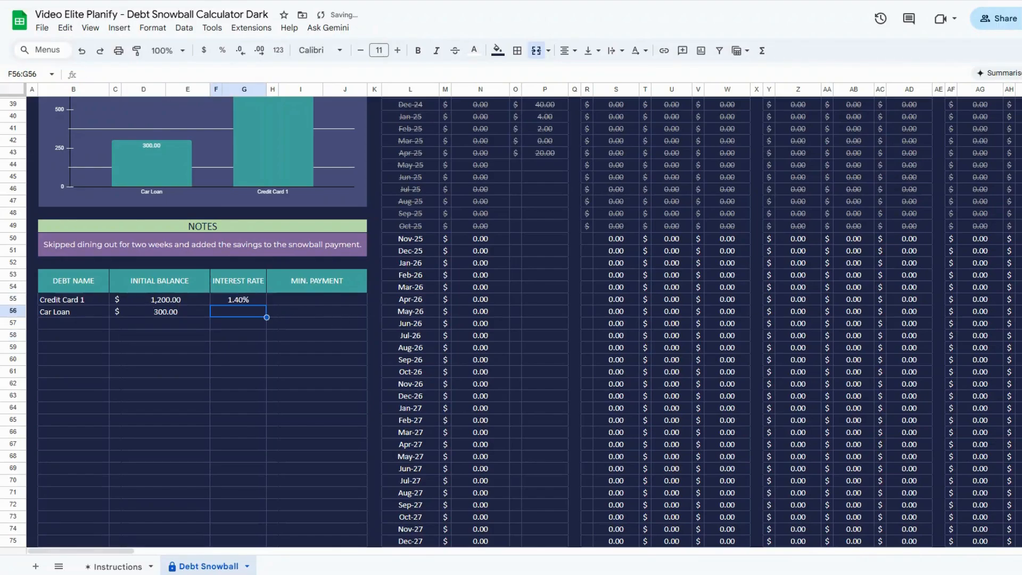
text(2%)
key(Return)
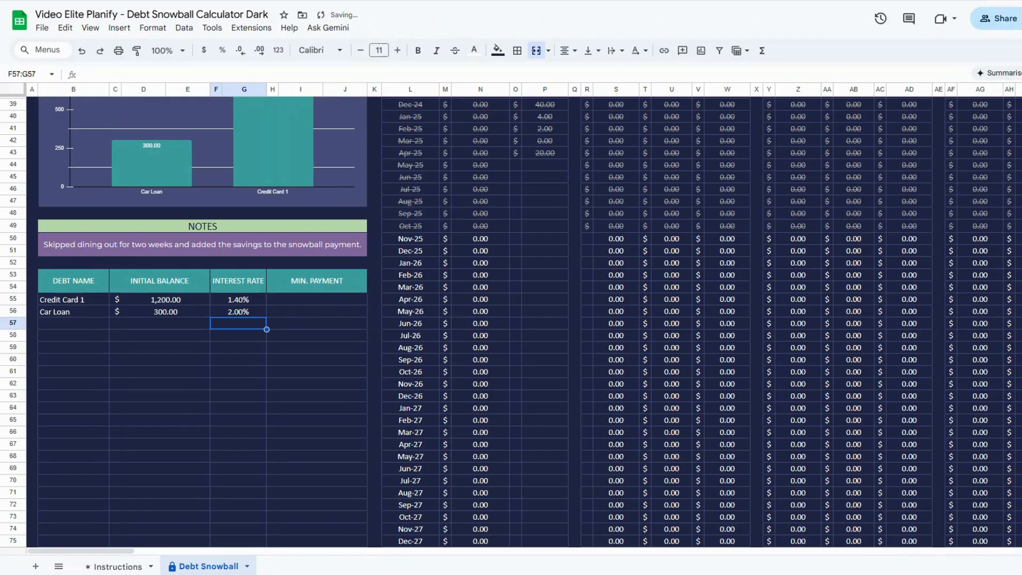
Set the minimum payments to 30 for Credit Card 1 and 500 for Car Loan
click(311, 302)
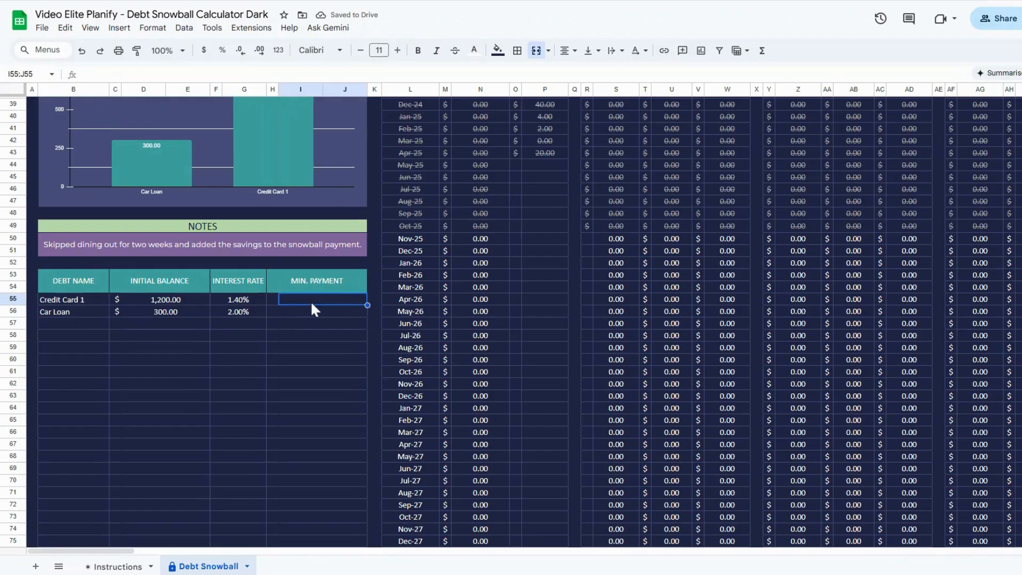
text(30)
key(Return)
text(500)
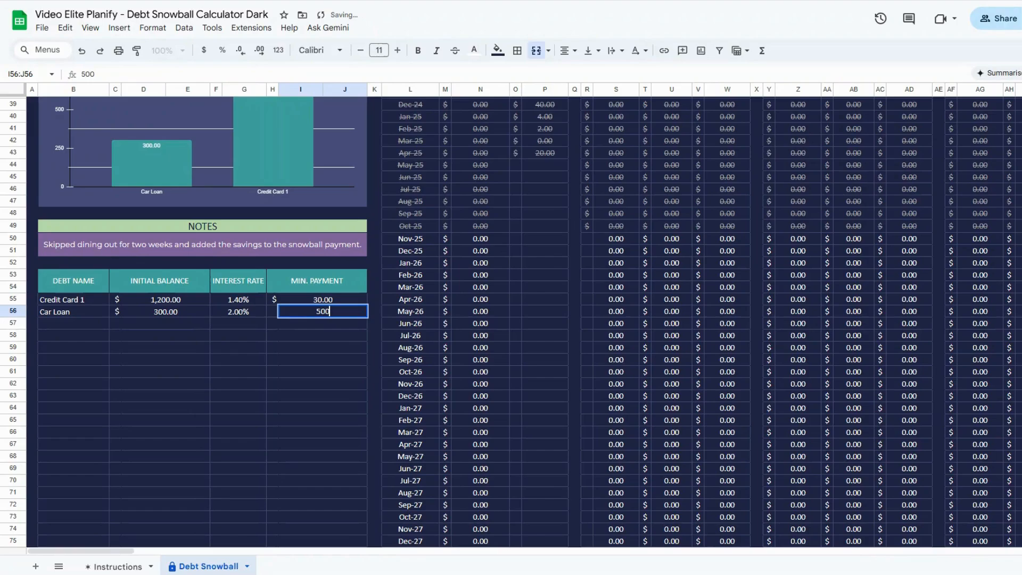
key(Return)
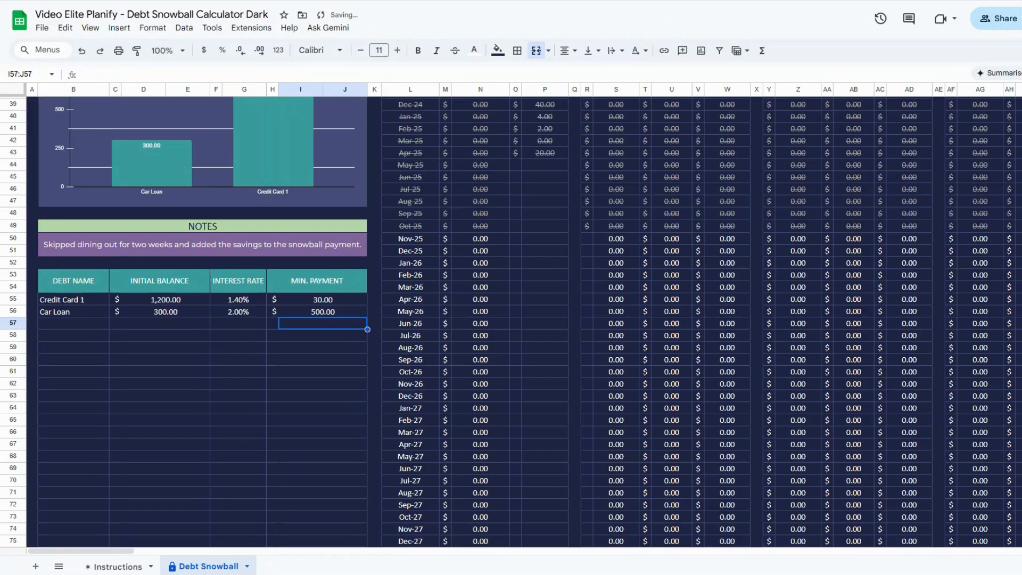
Change the Car Loan's initial balance to 1400 and check the initial balance chart
click(162, 313)
text(1400)
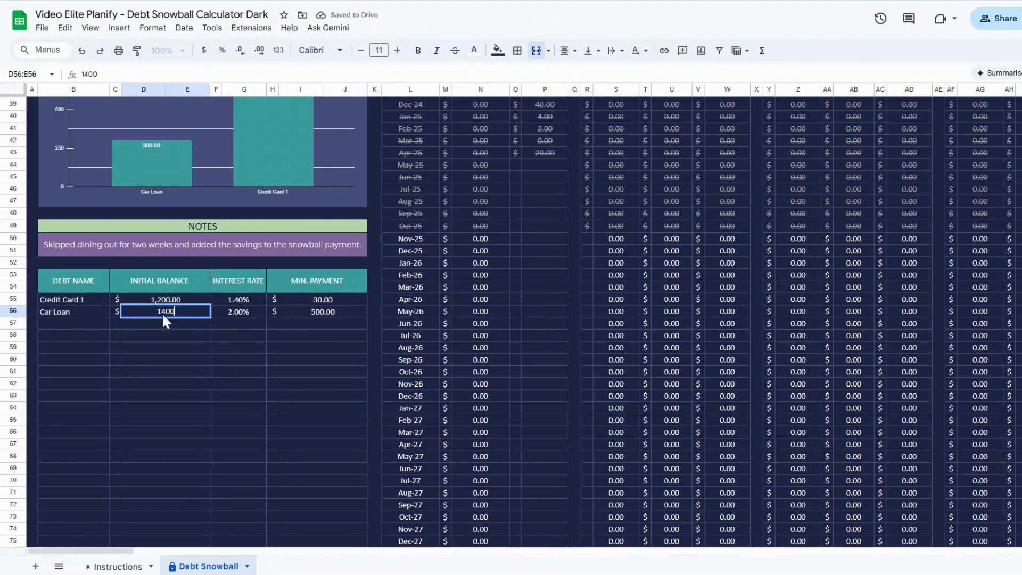
key(Return)
scroll(369, 358, up, 5)
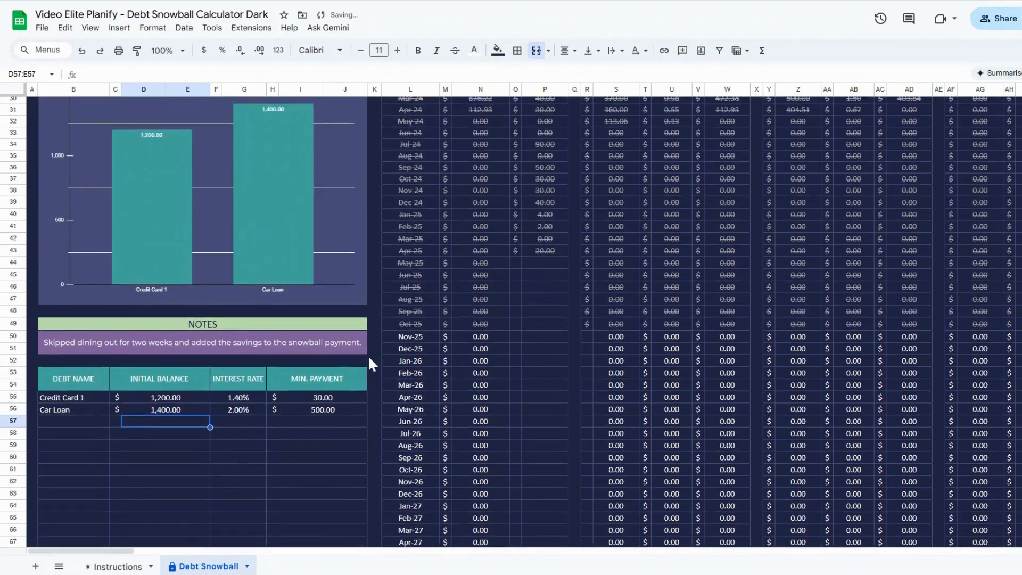
click(334, 224)
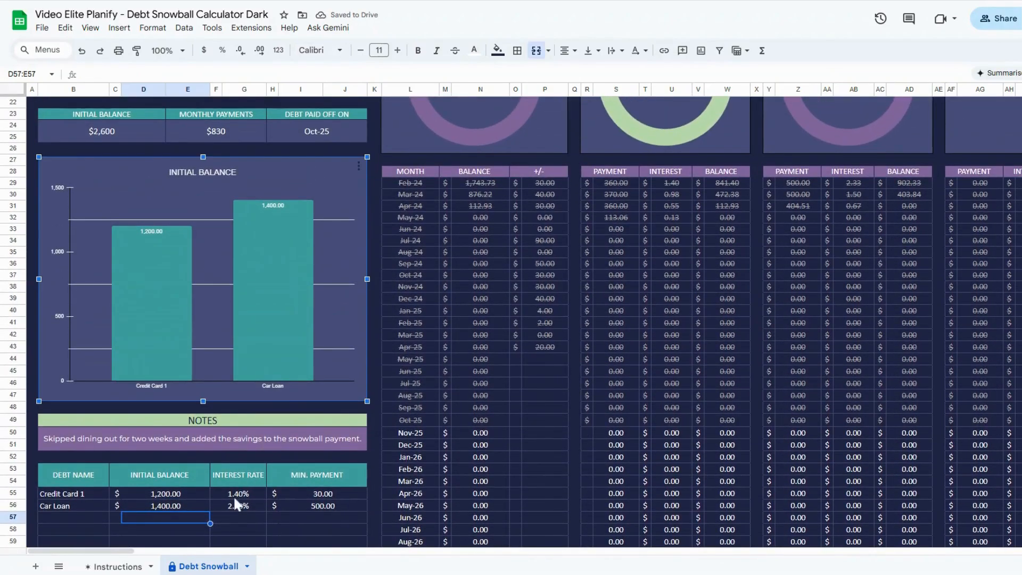
Set the initial balances to 6000 for Credit Card 1 and 8000 for Car Loan
click(183, 493)
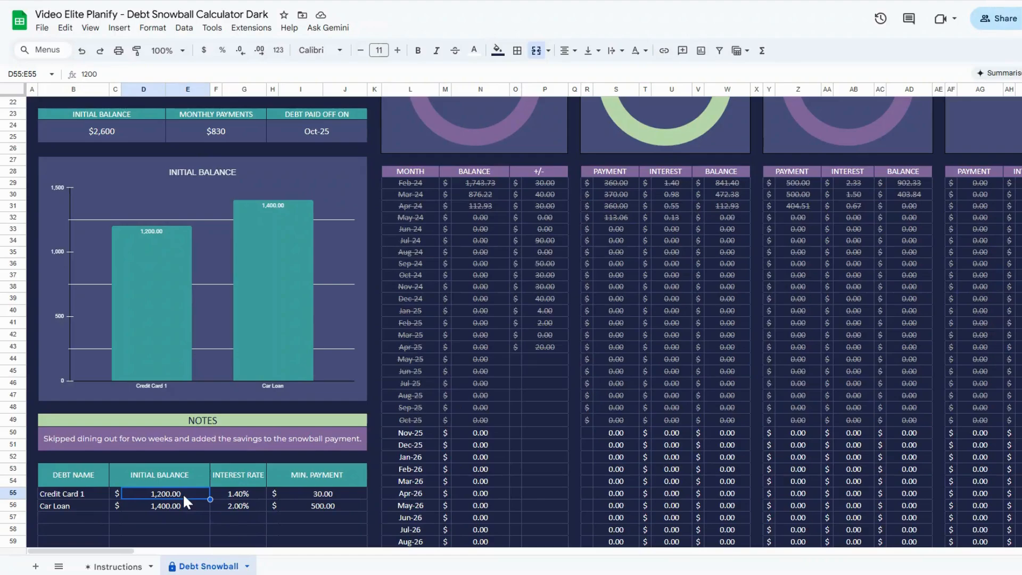
text(6000)
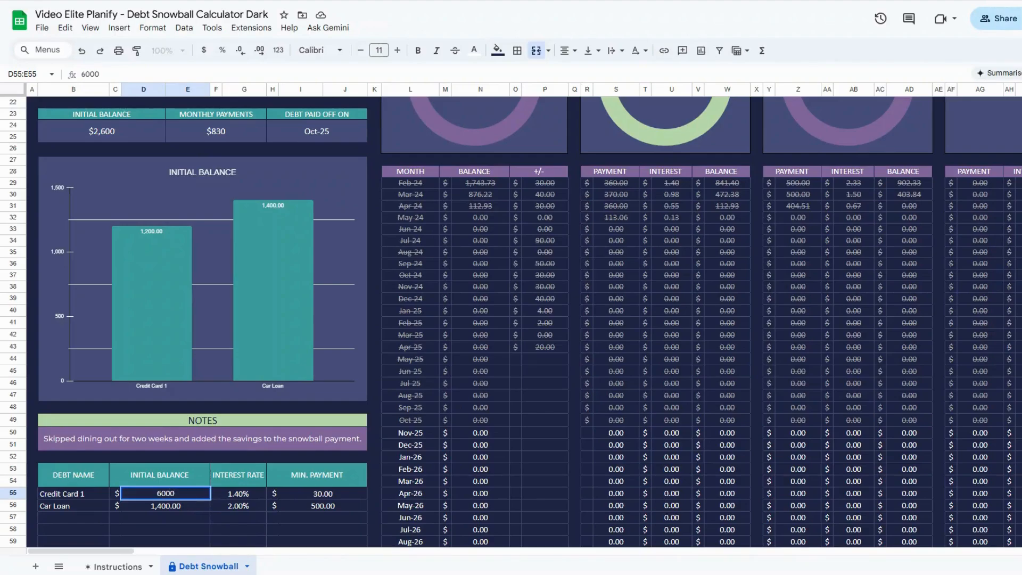
key(Return)
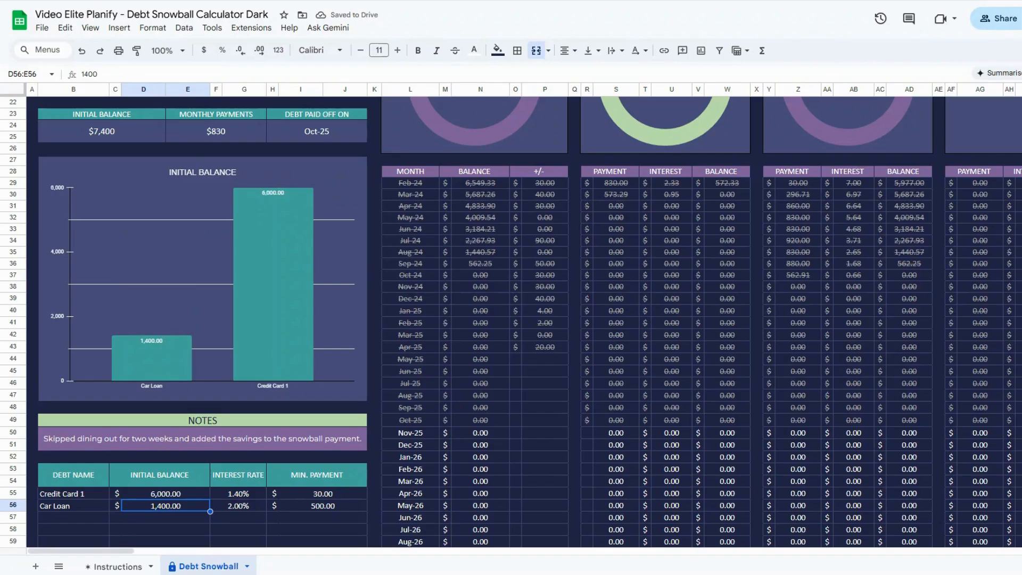
text(8000)
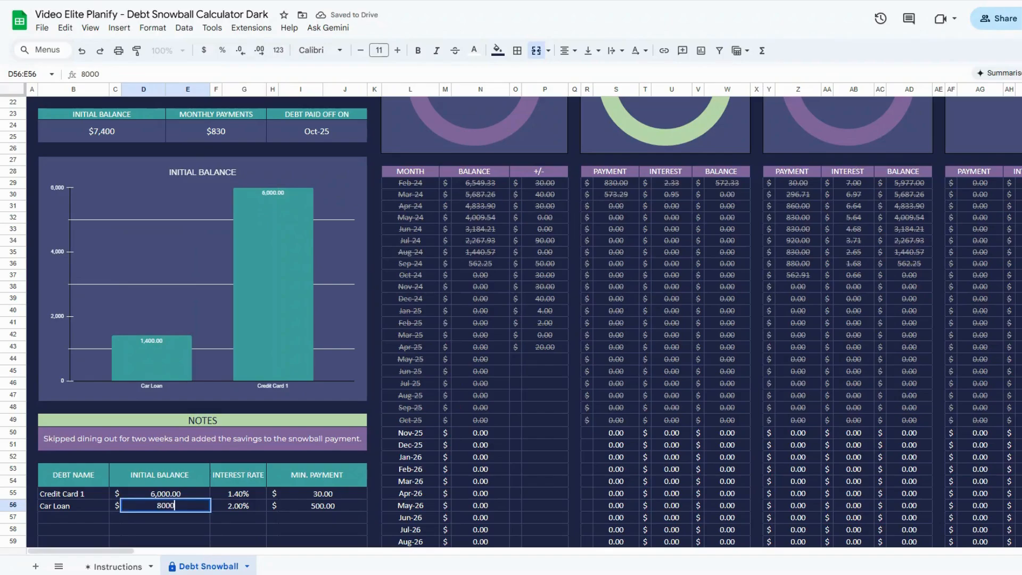
key(Return)
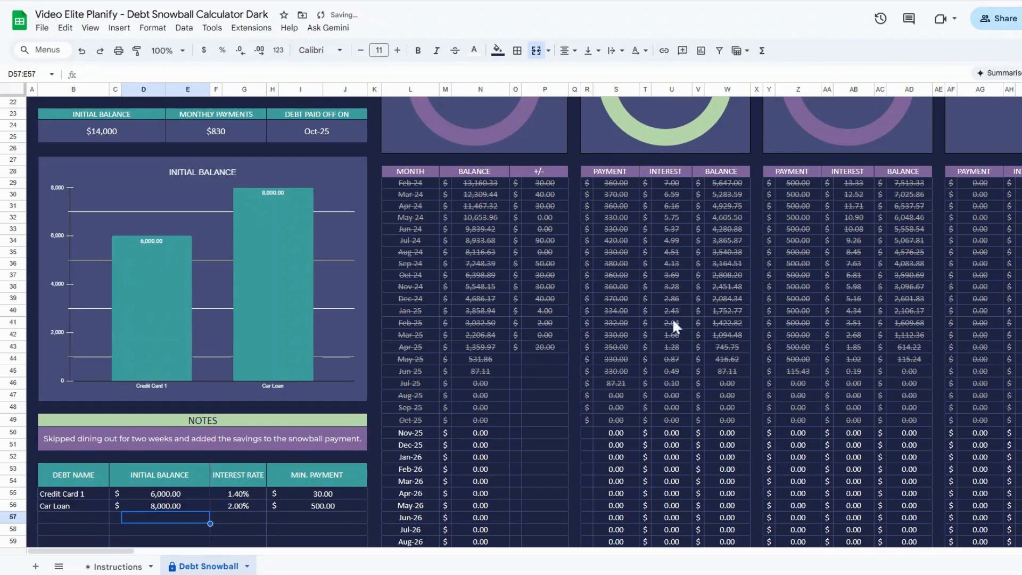
Examine the Overview, Credit Card 1 and Car Loan summary blocks above the monthly schedule
scroll(787, 289, up, 1)
scroll(787, 289, up, 5)
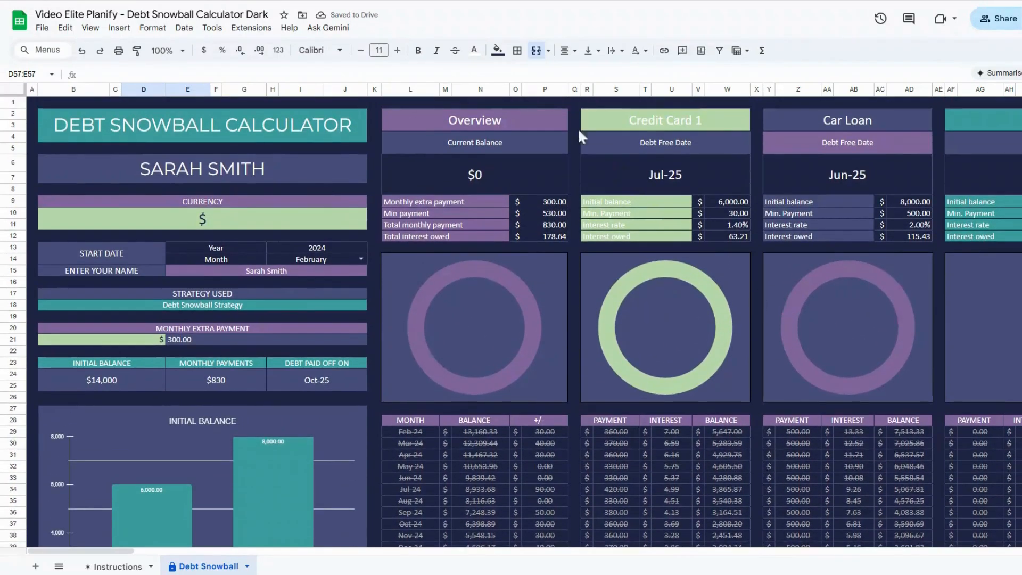
drag(491, 124, 1003, 234)
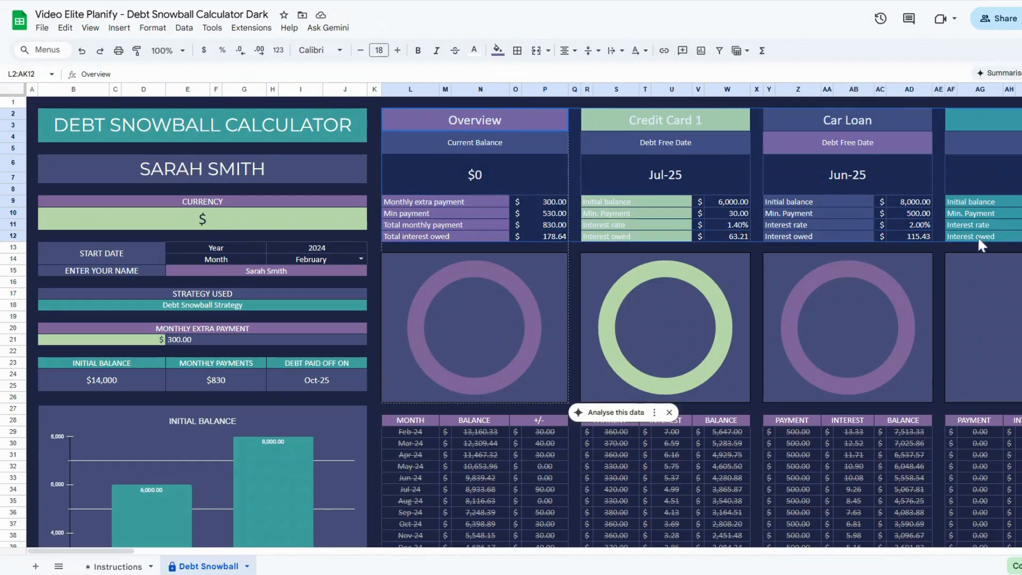
click(669, 412)
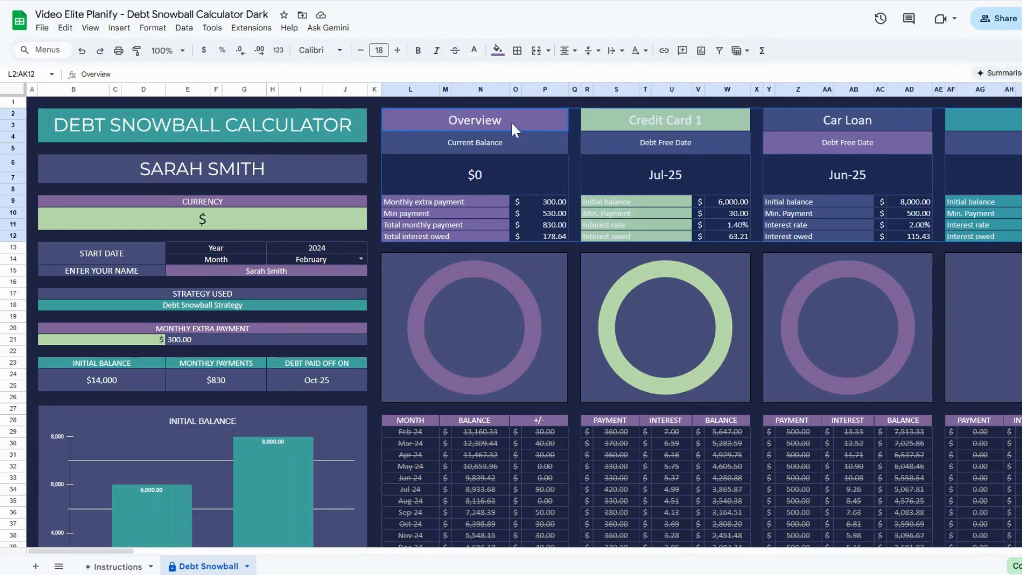
drag(617, 132, 965, 234)
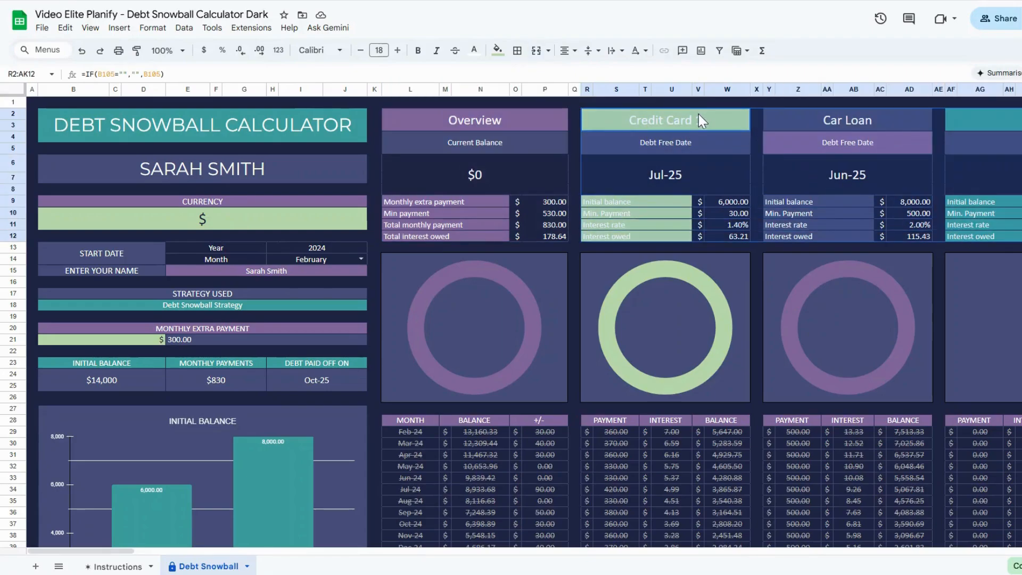
drag(698, 114, 702, 234)
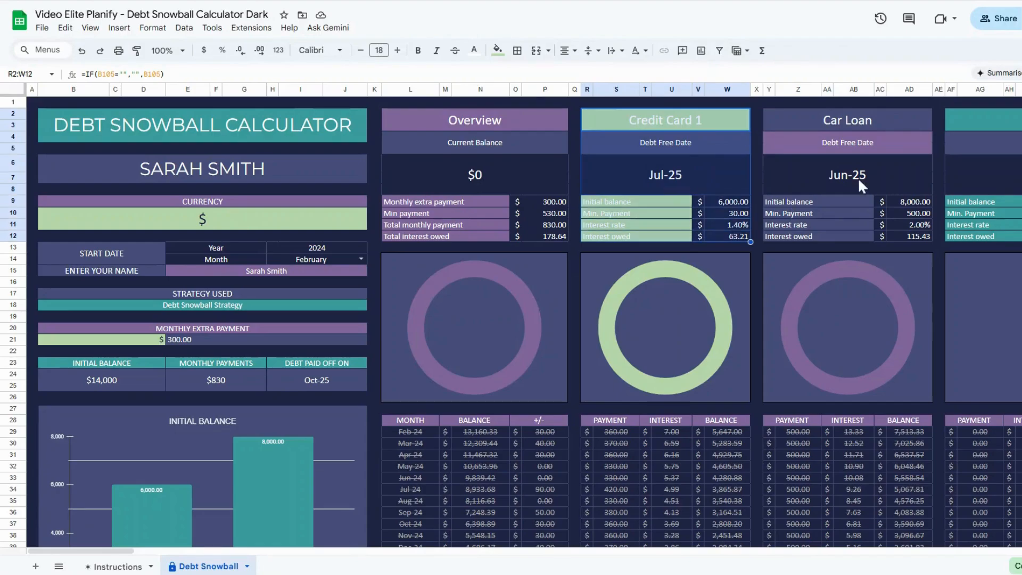
drag(852, 124, 1014, 239)
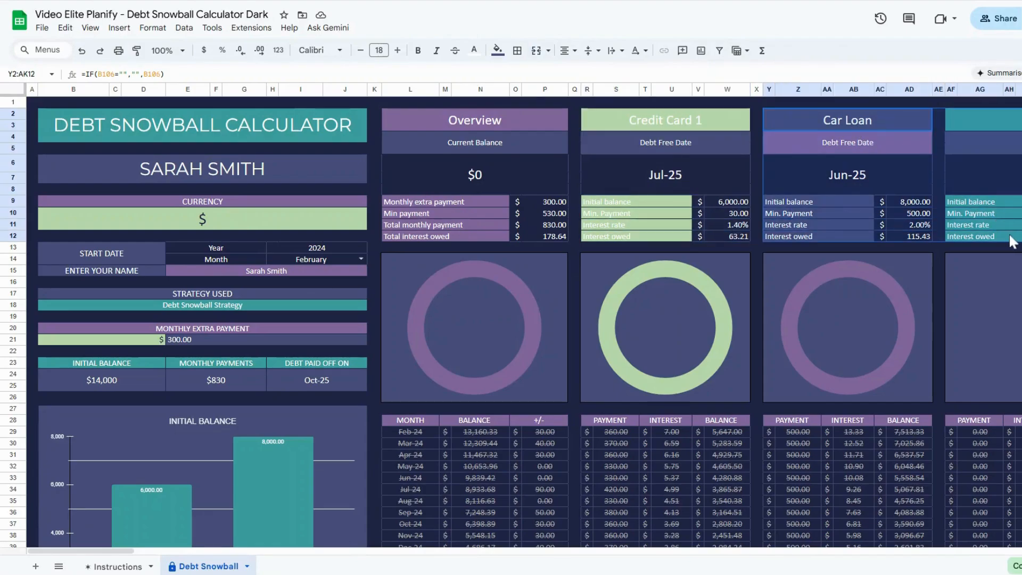
Review the Overview block's monthly extra payment, minimum payment, total monthly payment and total interest owed
drag(527, 114, 531, 237)
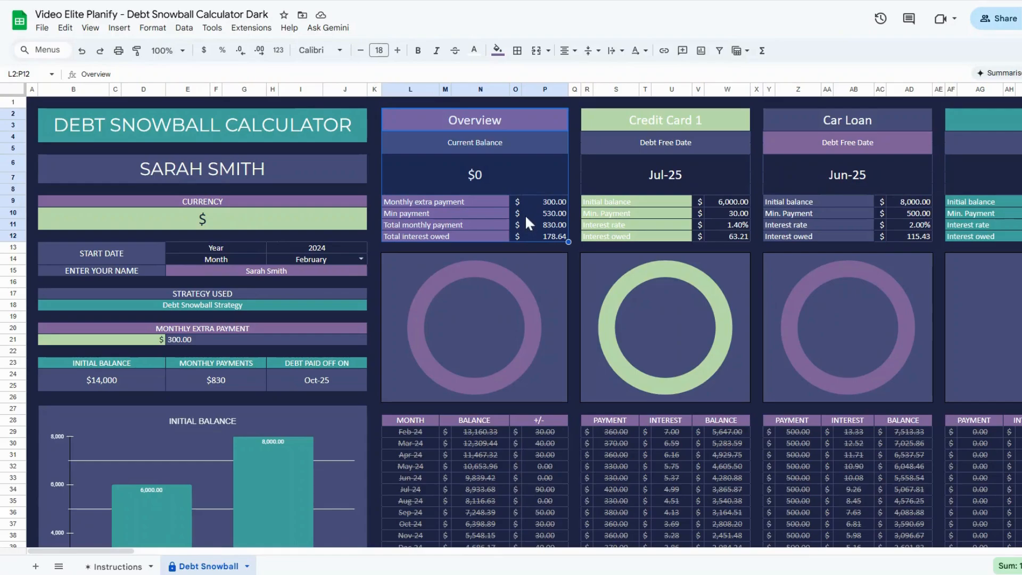
drag(464, 200, 541, 199)
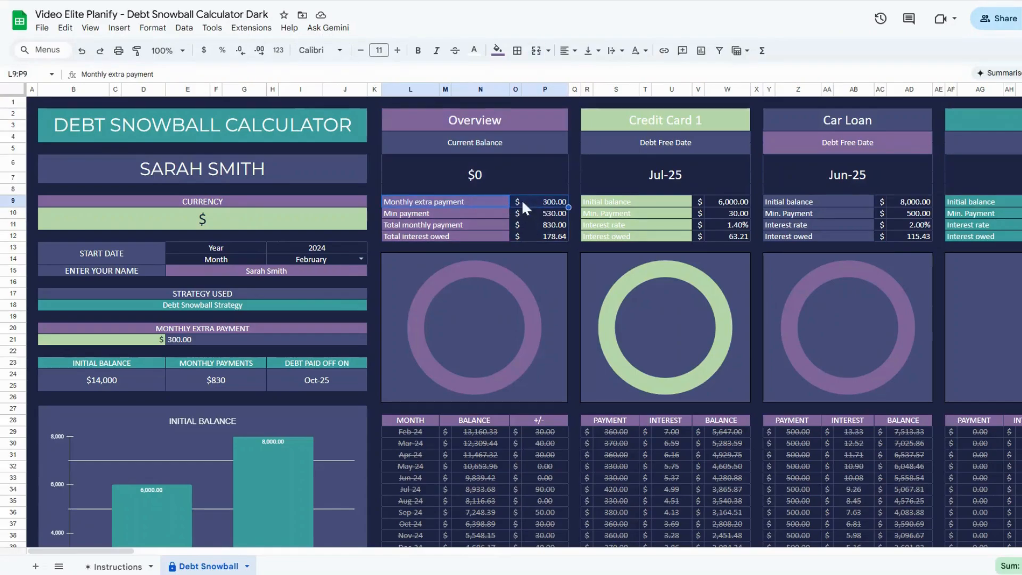
click(455, 214)
drag(456, 214, 534, 223)
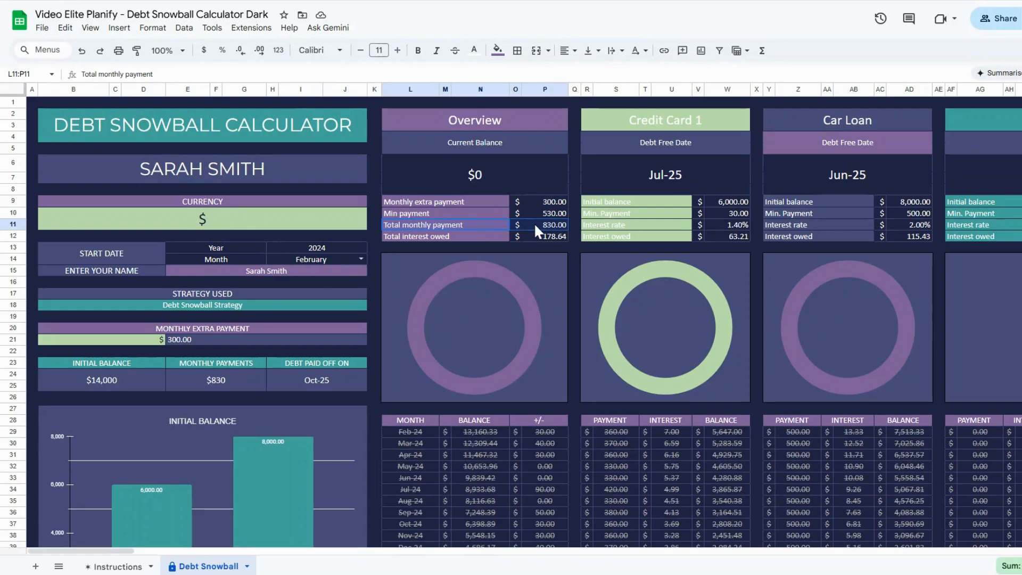
drag(477, 233, 534, 234)
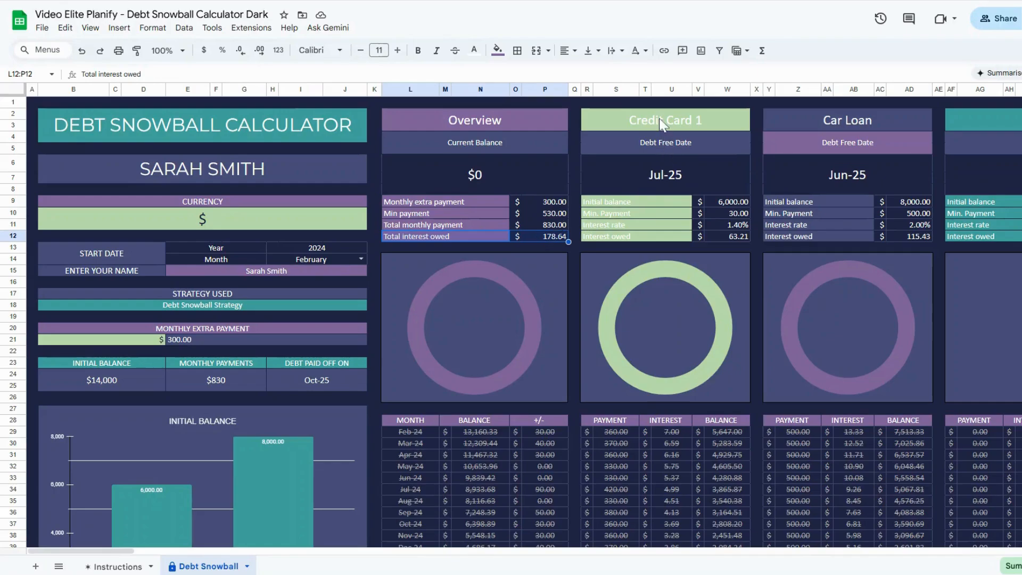
Check the debt free dates of Credit Card 1 and Car Loan and the paid share in the three donut charts
drag(661, 124, 988, 236)
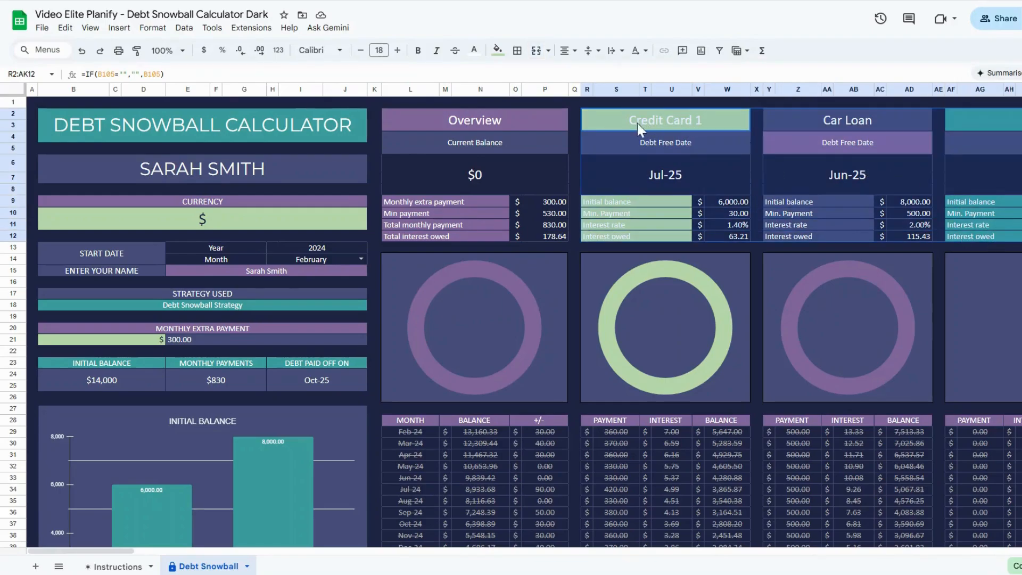
click(647, 167)
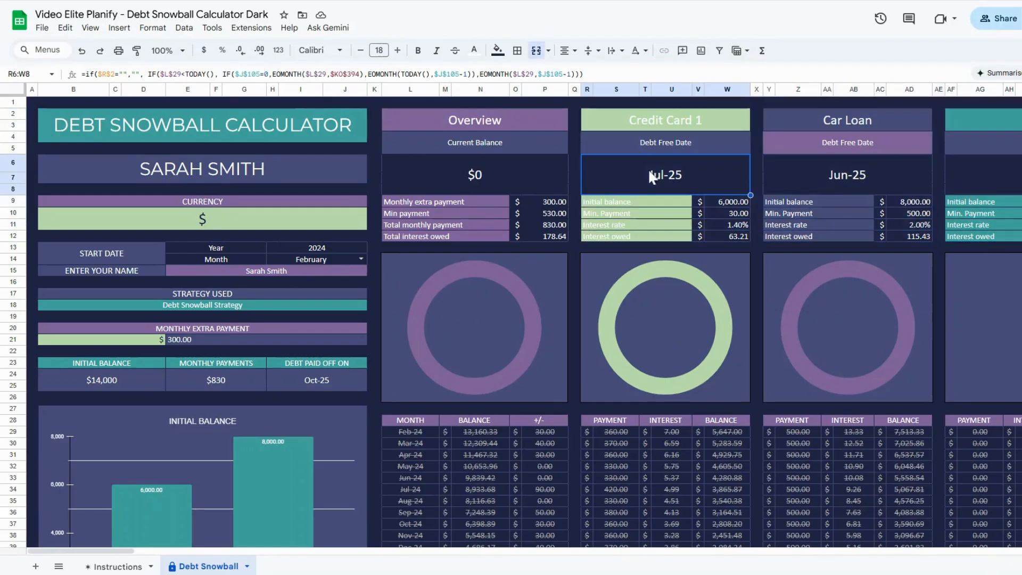
click(836, 172)
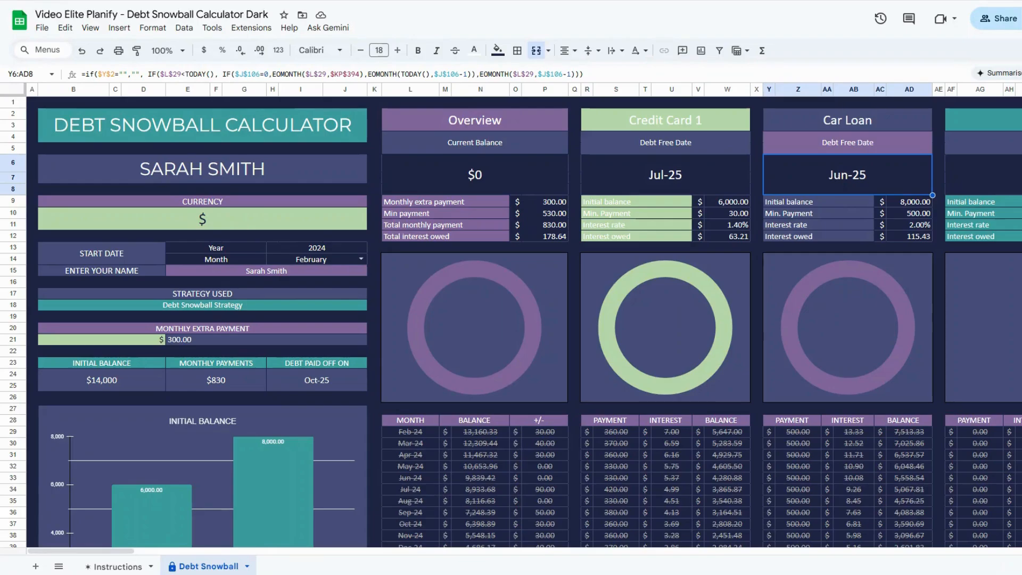
click(503, 289)
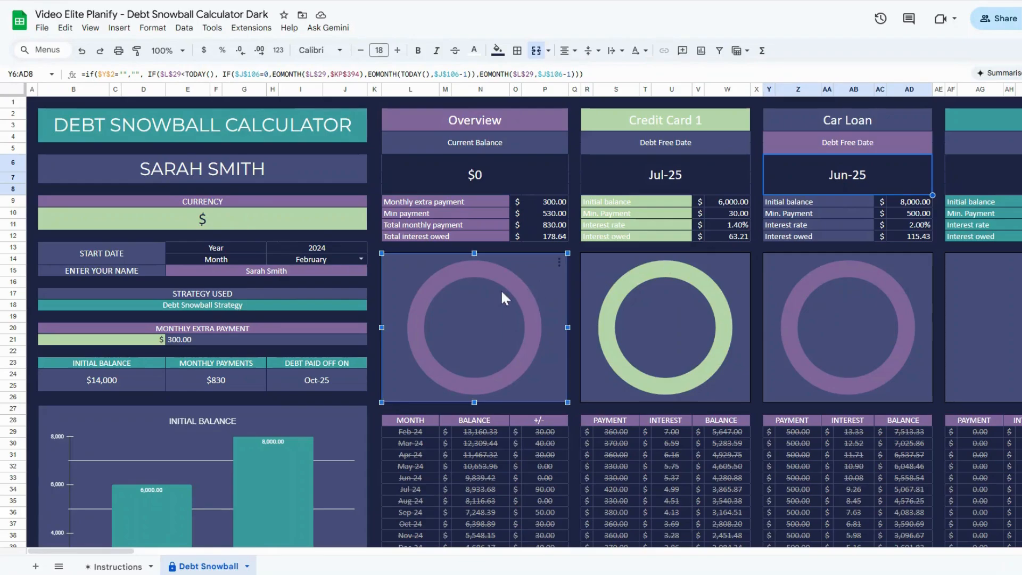
mouse_move(519, 289)
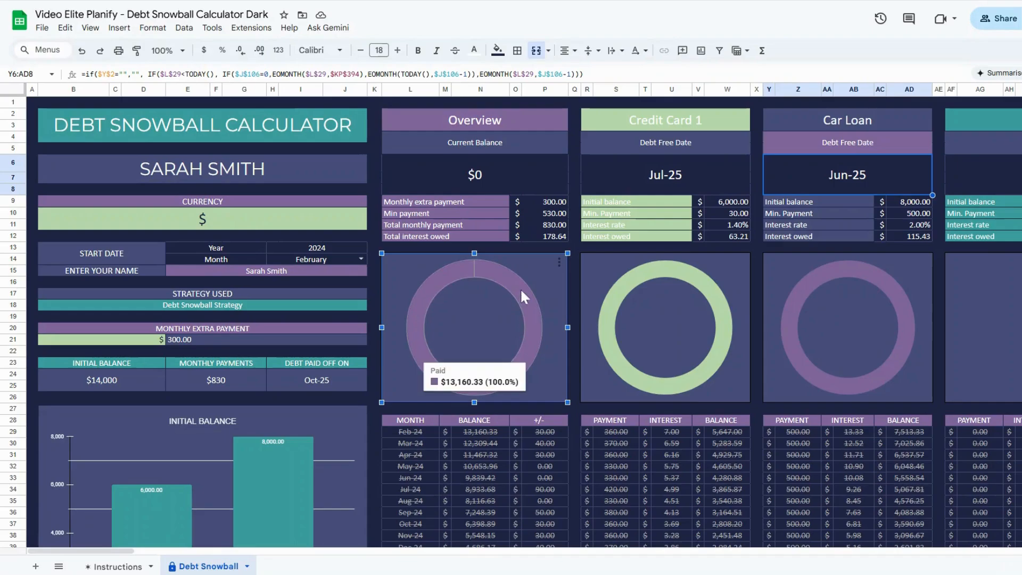
click(639, 278)
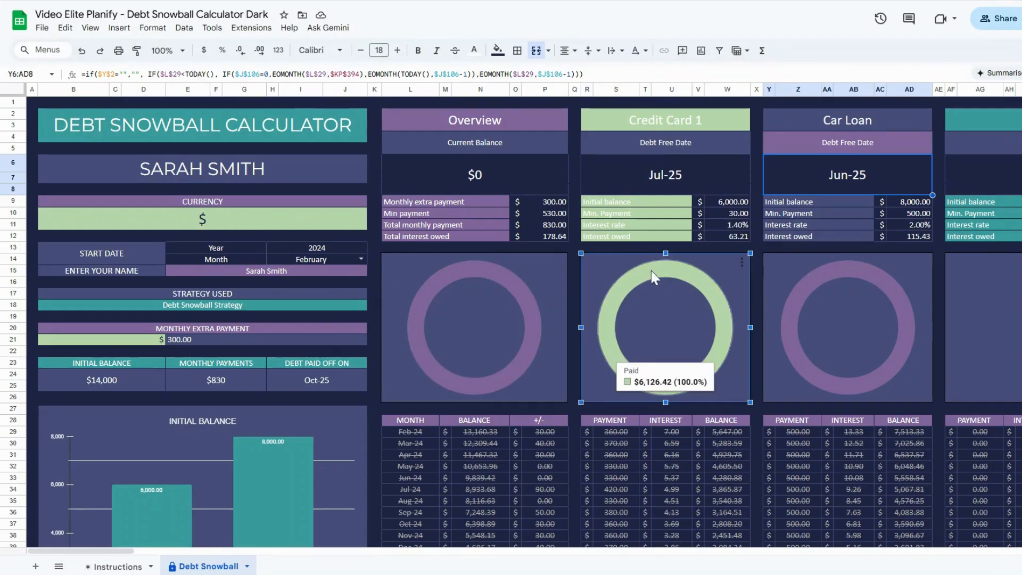
click(817, 280)
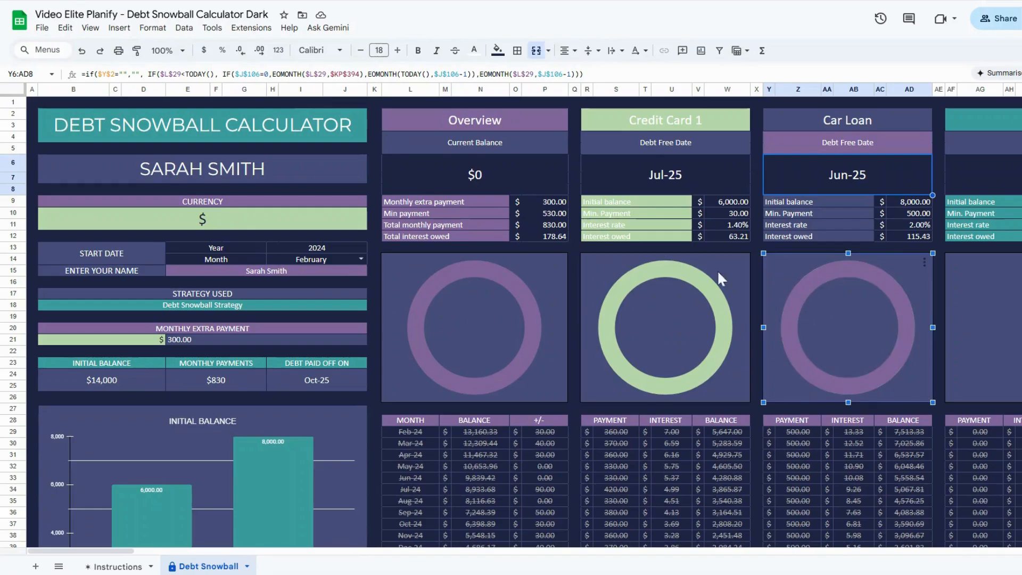
Set the start date's year to 2025 and check the Overview and Credit Card 1 donut charts
click(352, 257)
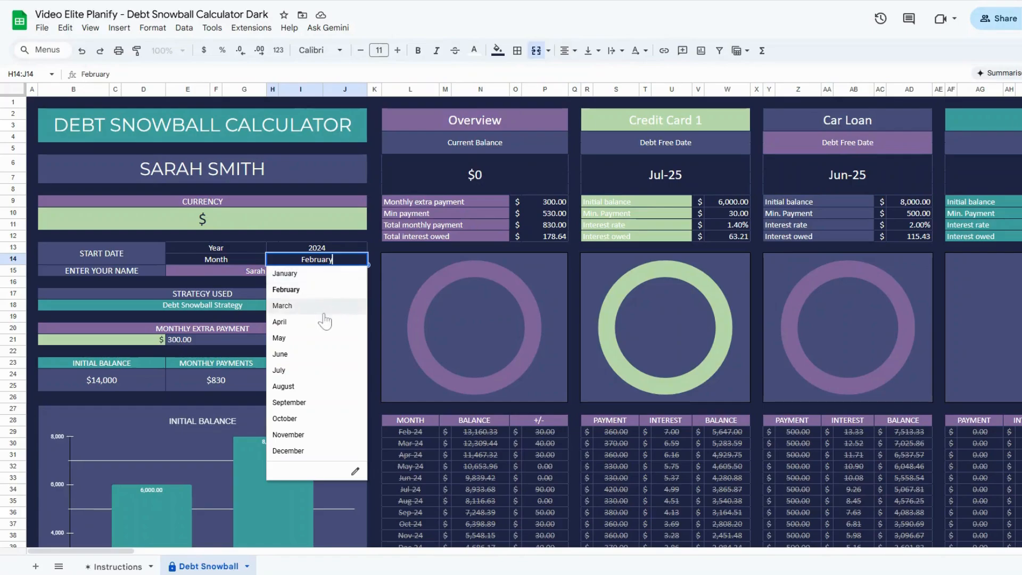
click(335, 246)
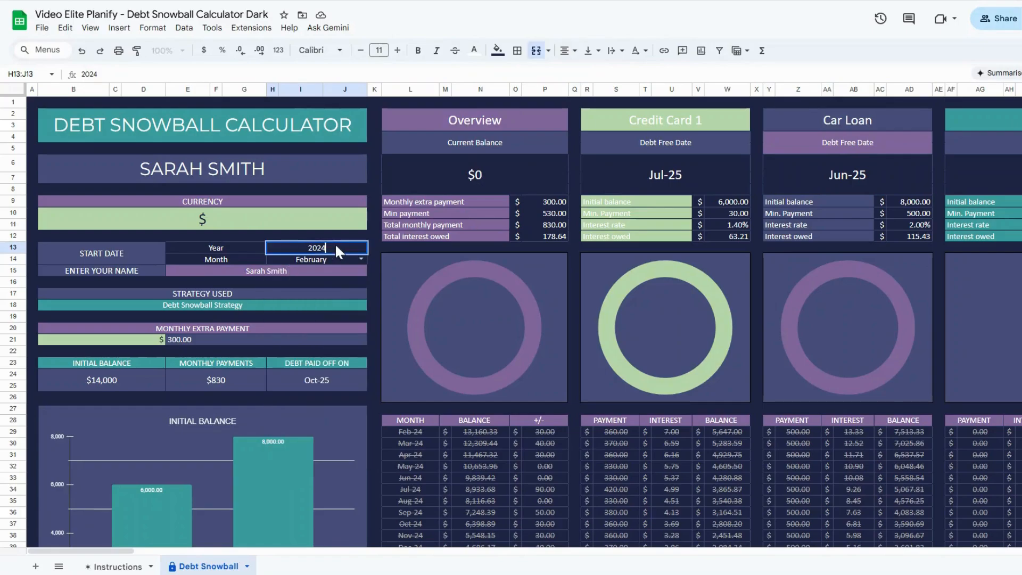
text(2025)
key(Return)
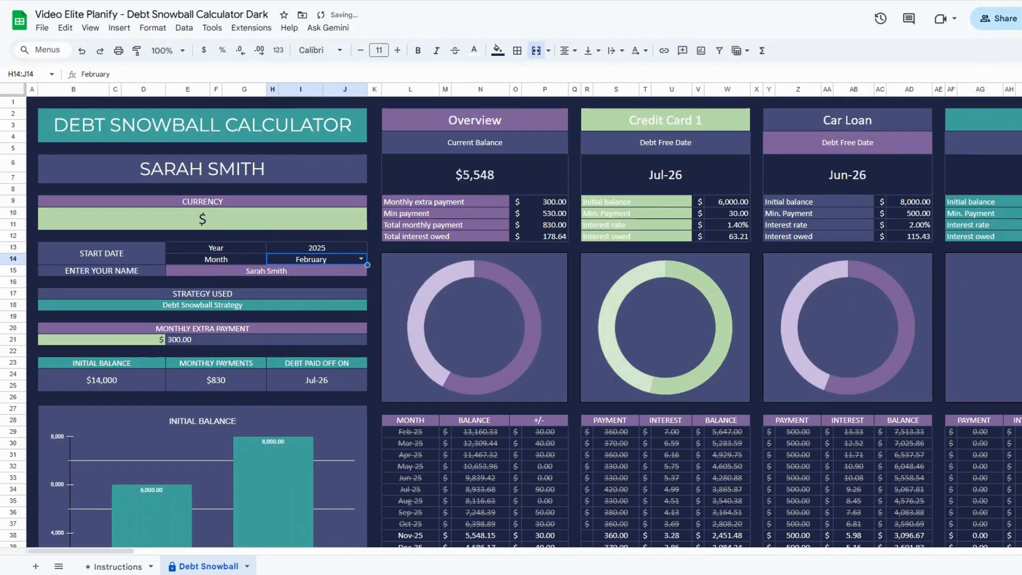
click(532, 329)
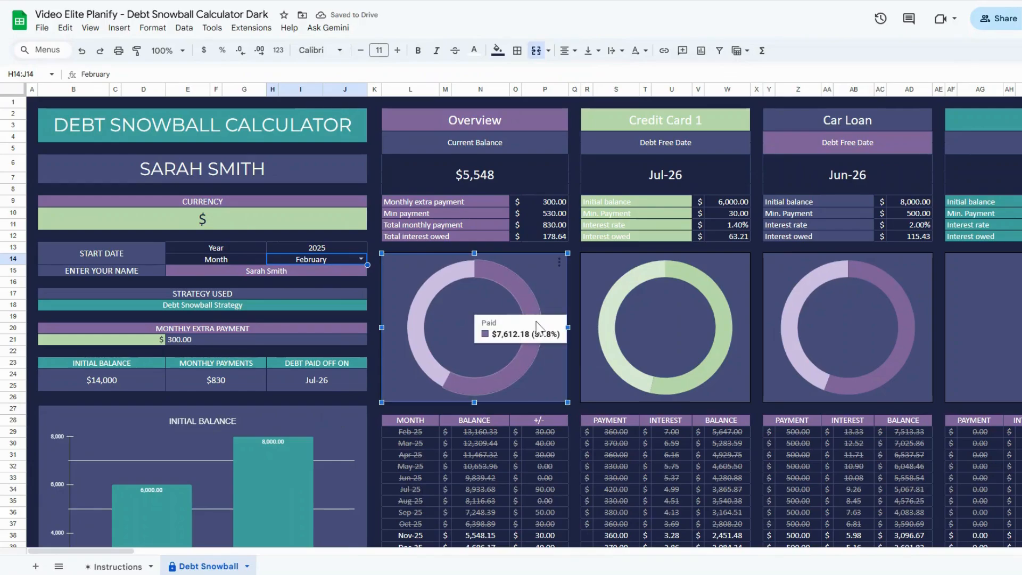
click(679, 306)
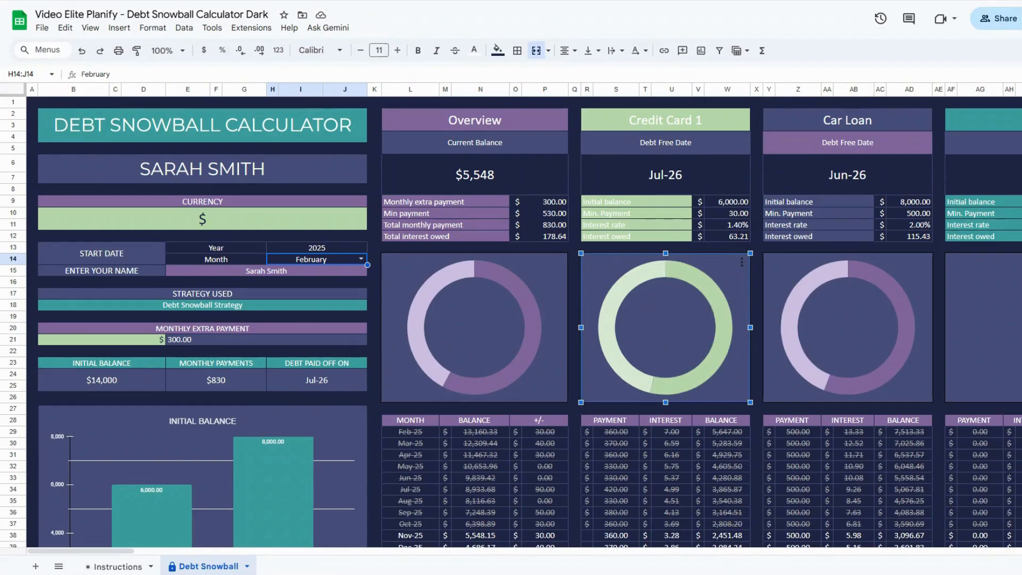
Examine the monthly schedule below the charts, including its overview columns and the month list
scroll(707, 430, down, 5)
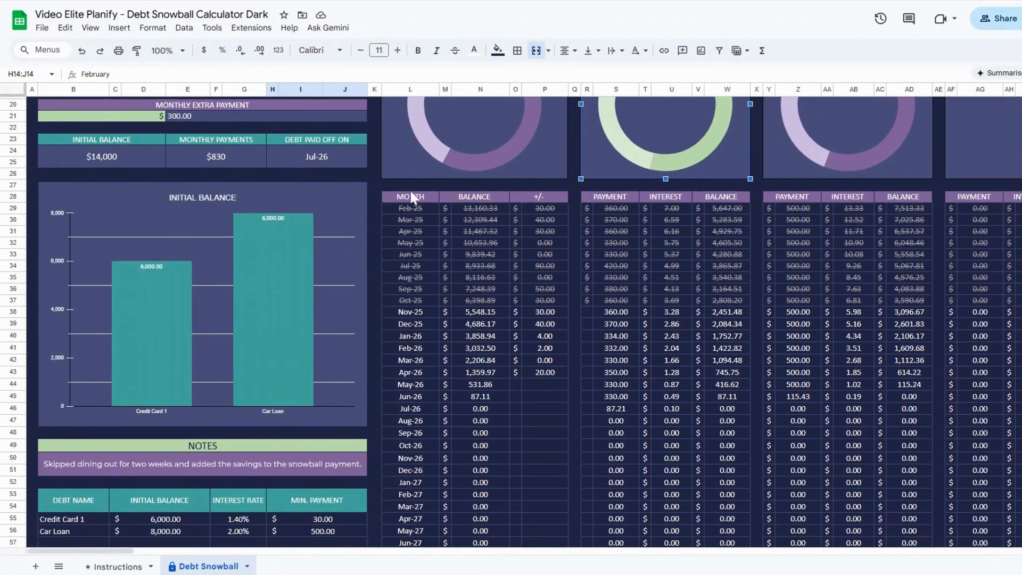
drag(412, 198, 997, 543)
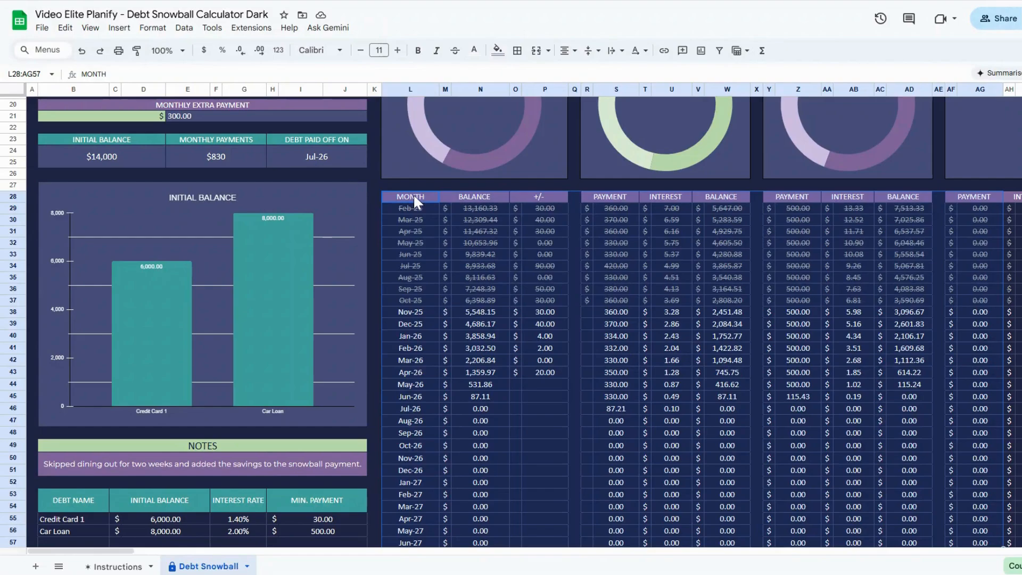
drag(413, 193, 543, 484)
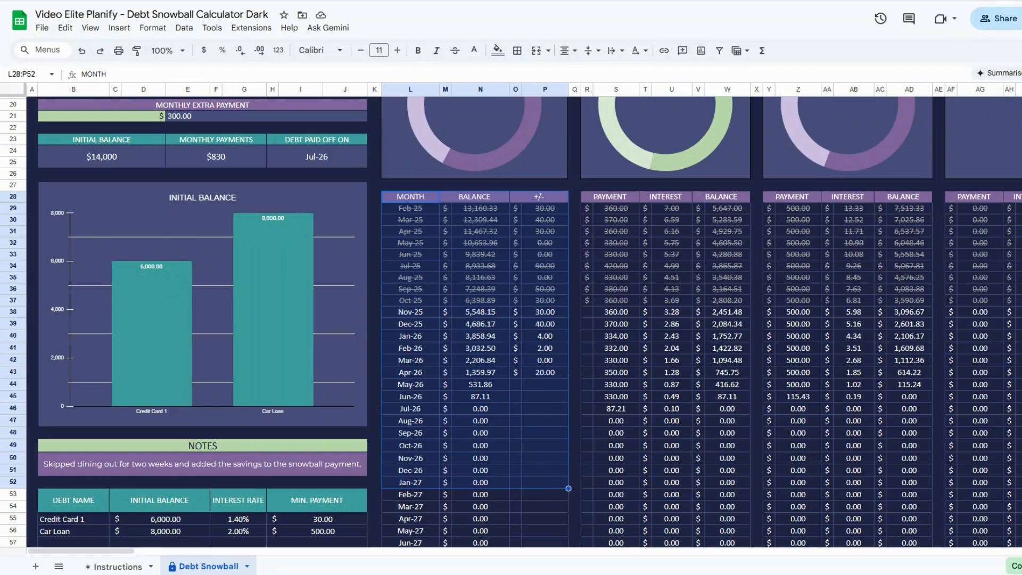
drag(418, 193, 422, 407)
Set the start month to September and check the first months of the schedule
scroll(496, 395, up, 3)
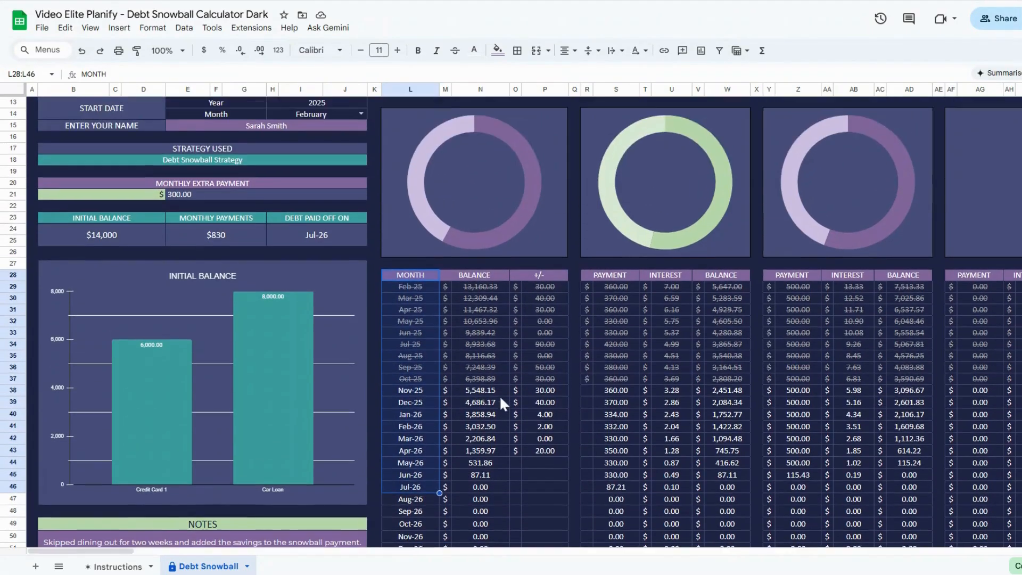
click(361, 116)
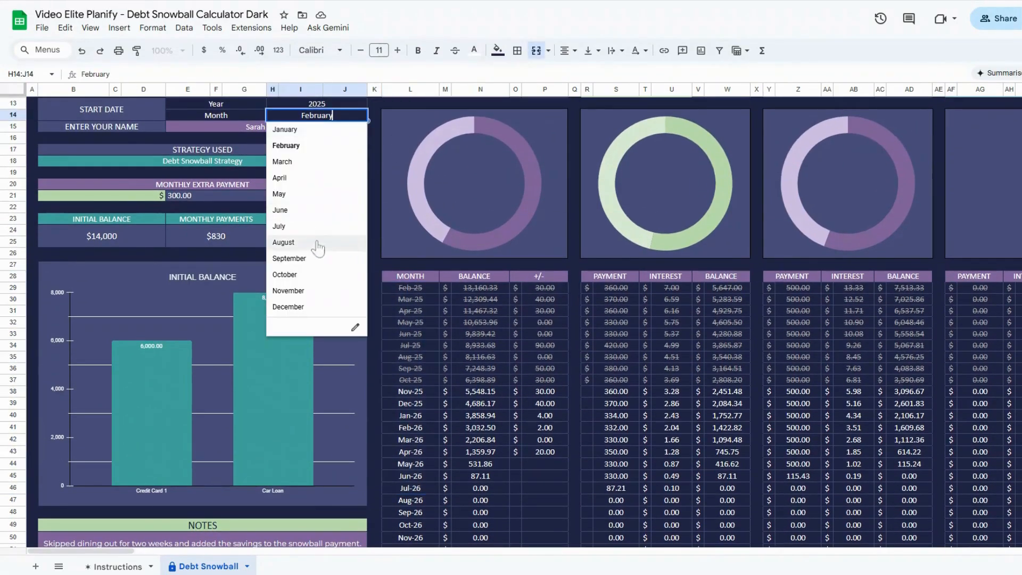
click(319, 257)
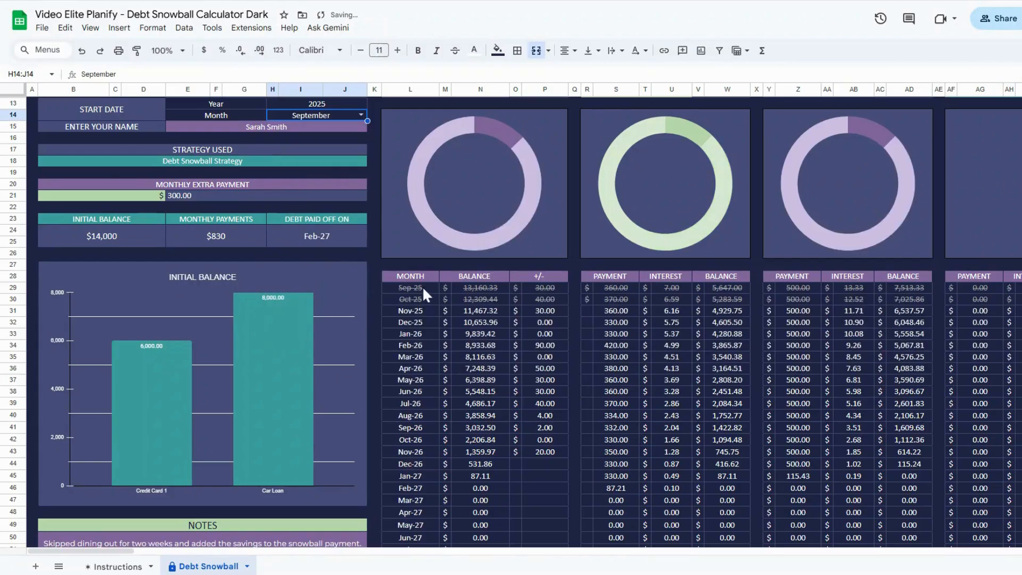
drag(422, 288, 415, 380)
Set the start month to January and check the struck-through past months across the overview and both debts
click(361, 116)
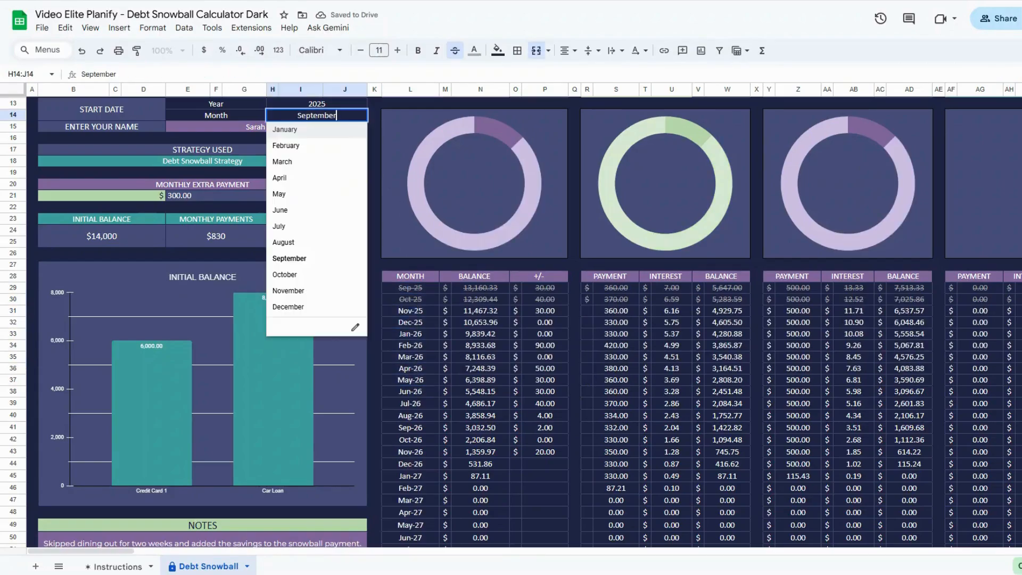
click(319, 131)
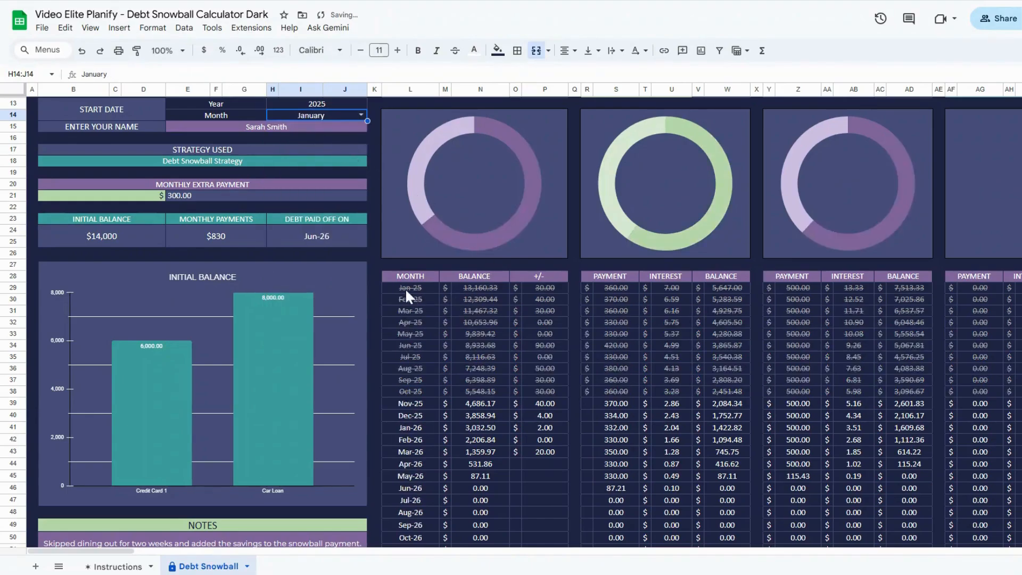
drag(407, 288, 900, 393)
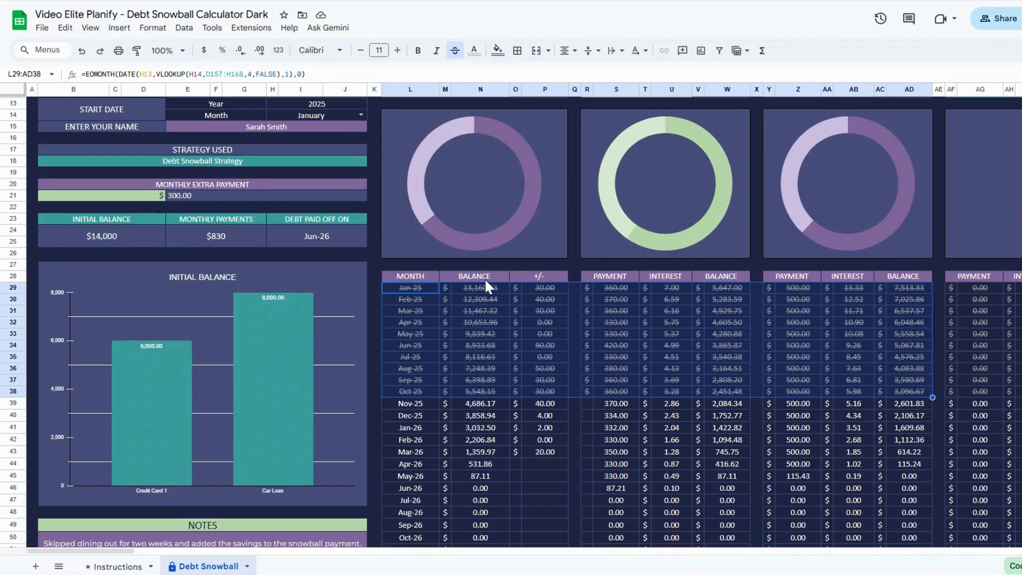
Review the overview's Balance and +/- columns and enter +/- amounts of 60 for Apr-26 and -100 for May-26
drag(484, 275, 483, 538)
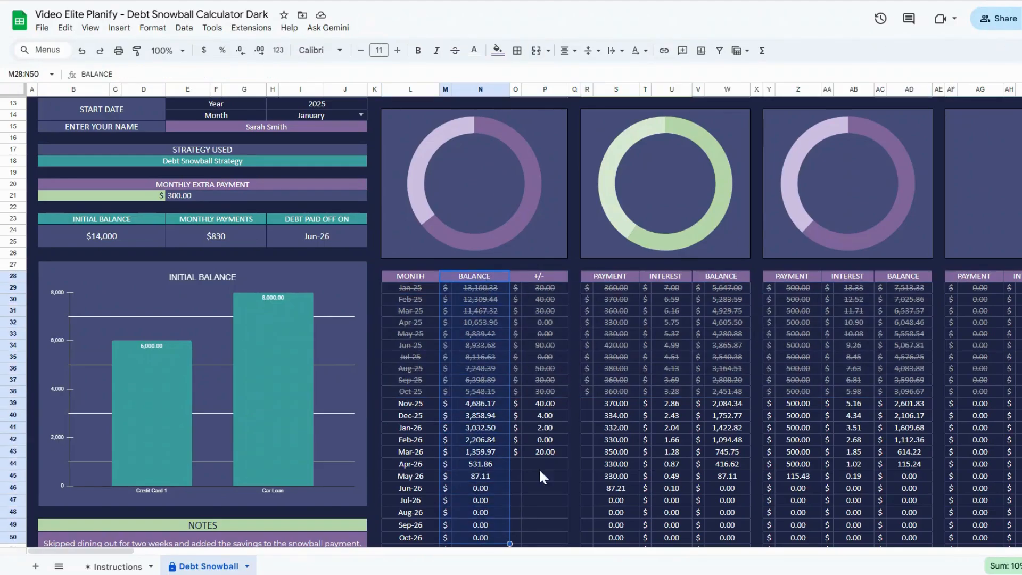
drag(548, 277, 542, 539)
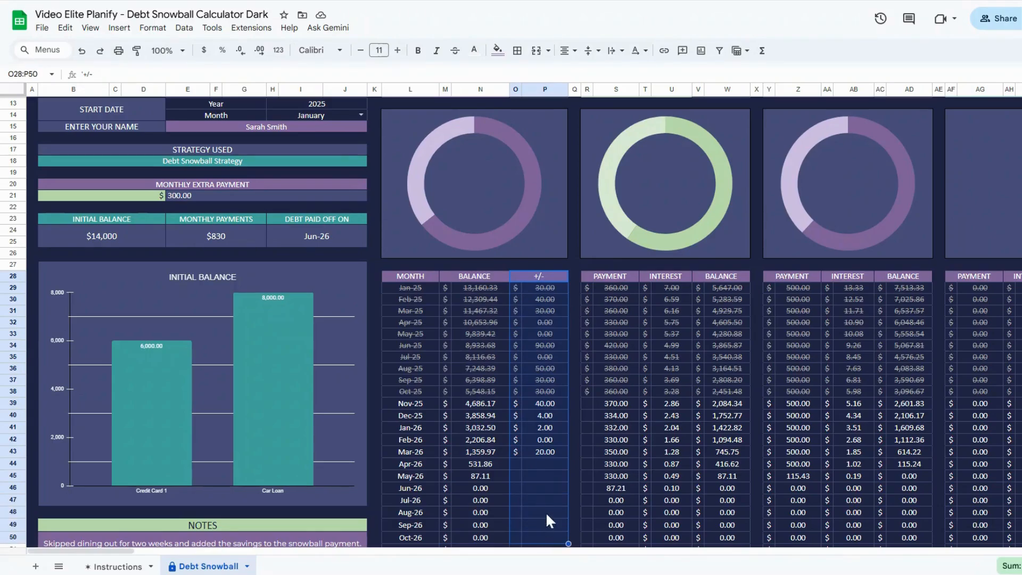
click(555, 461)
text(60)
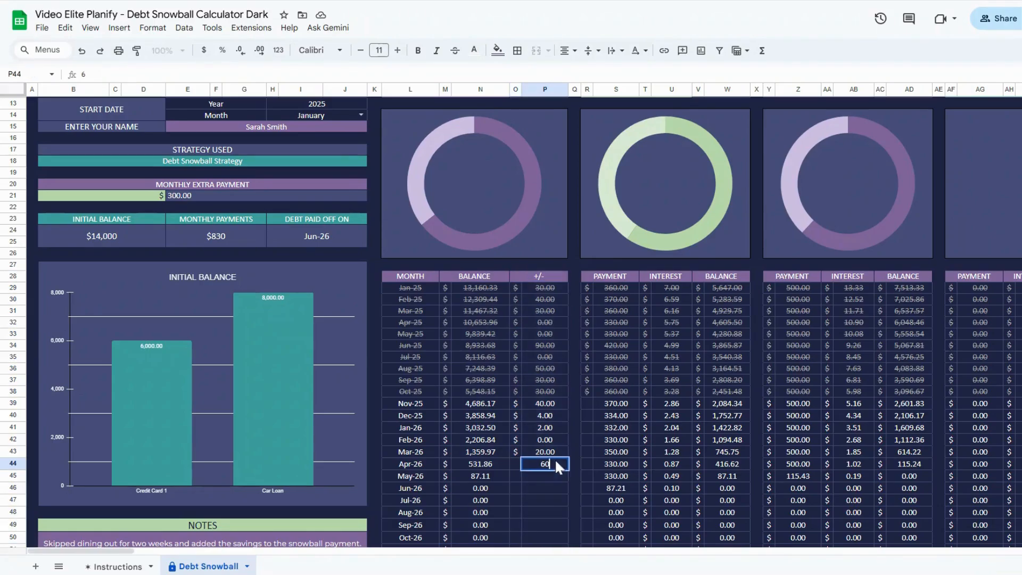
key(Return)
text(-100)
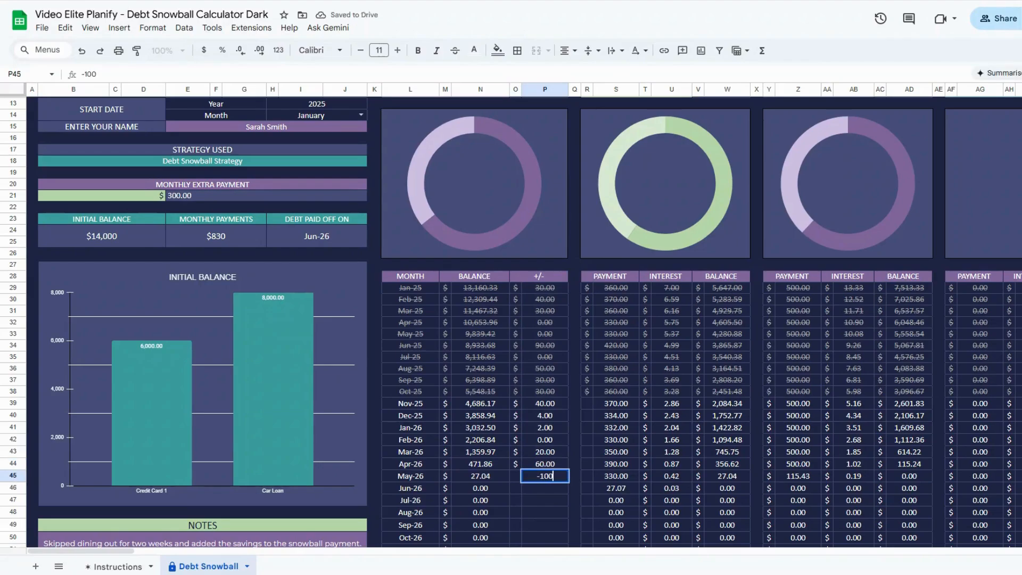
key(Return)
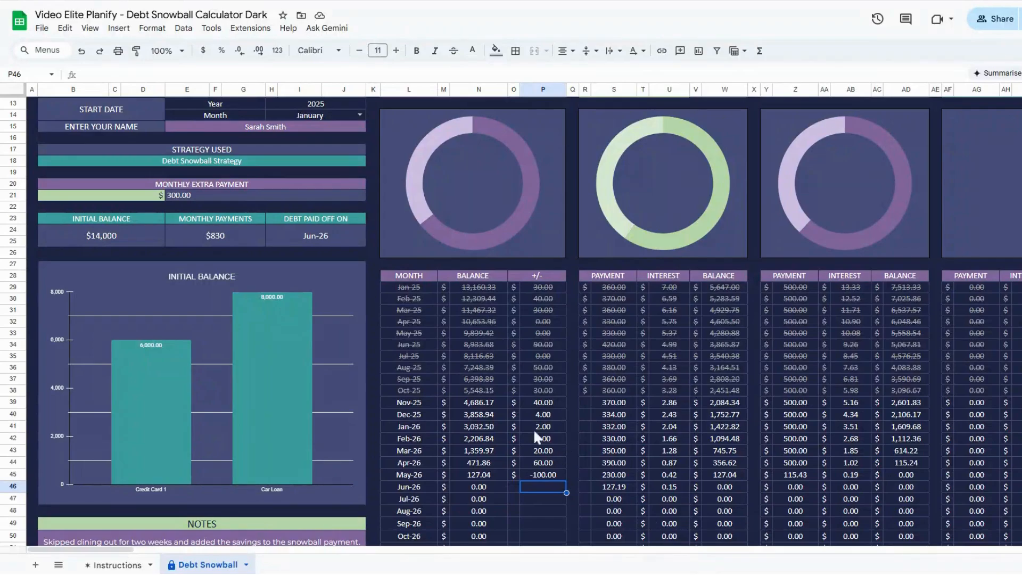
Examine the Nov-25 row and the payment, interest and balance columns for Credit Card 1 and Car Loan
drag(427, 403, 537, 404)
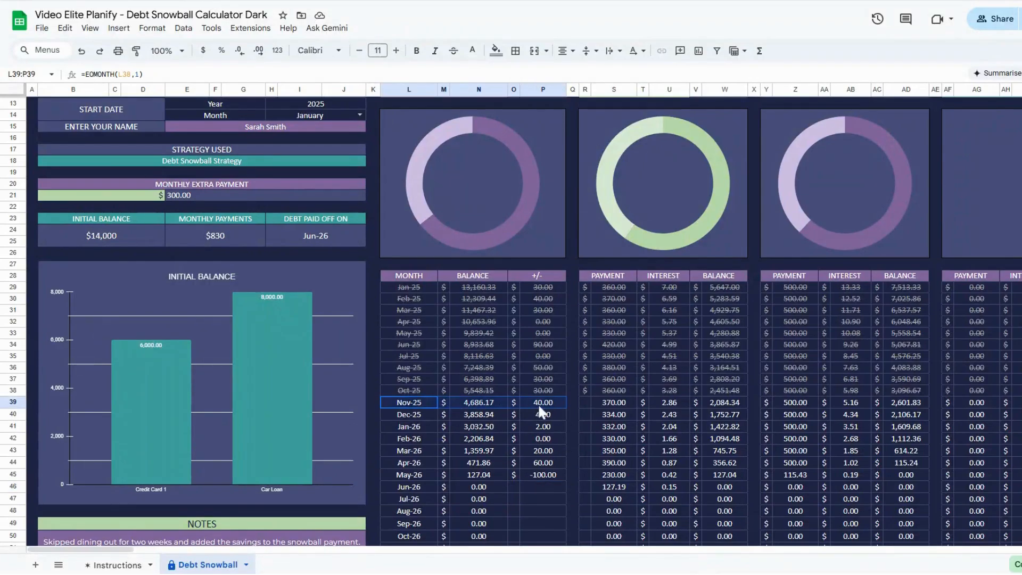
click(487, 402)
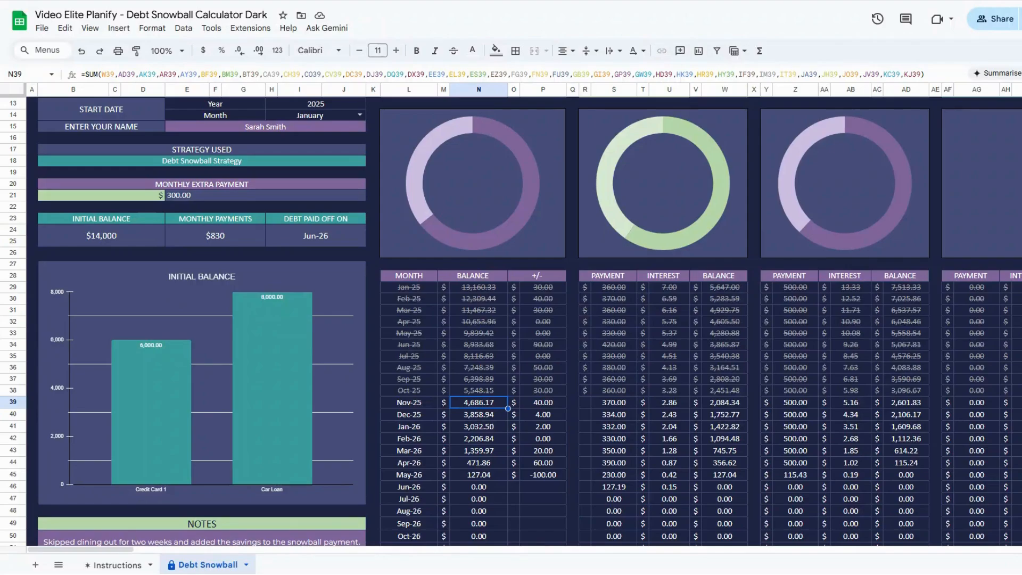
drag(592, 277, 725, 536)
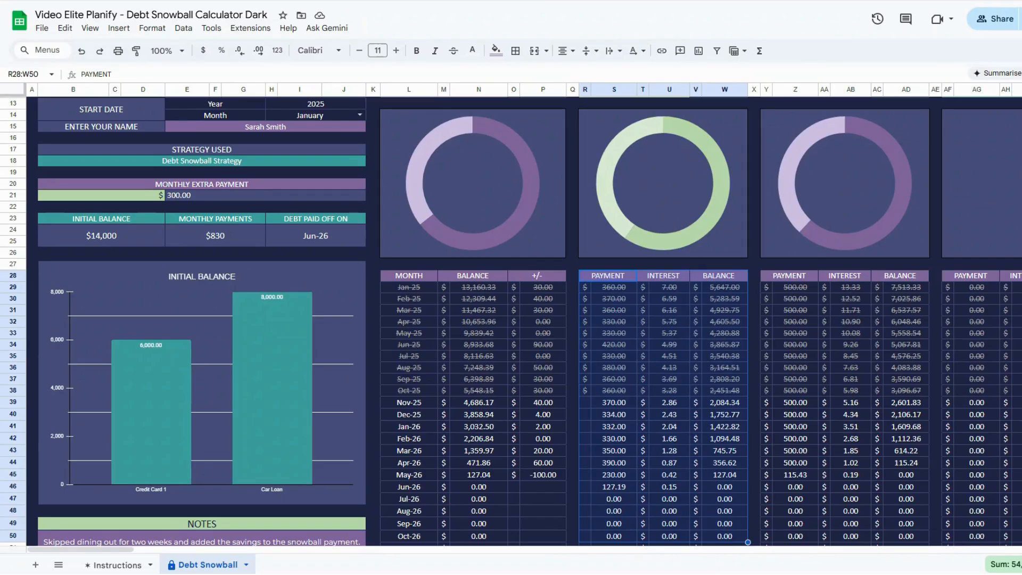
drag(772, 274, 905, 512)
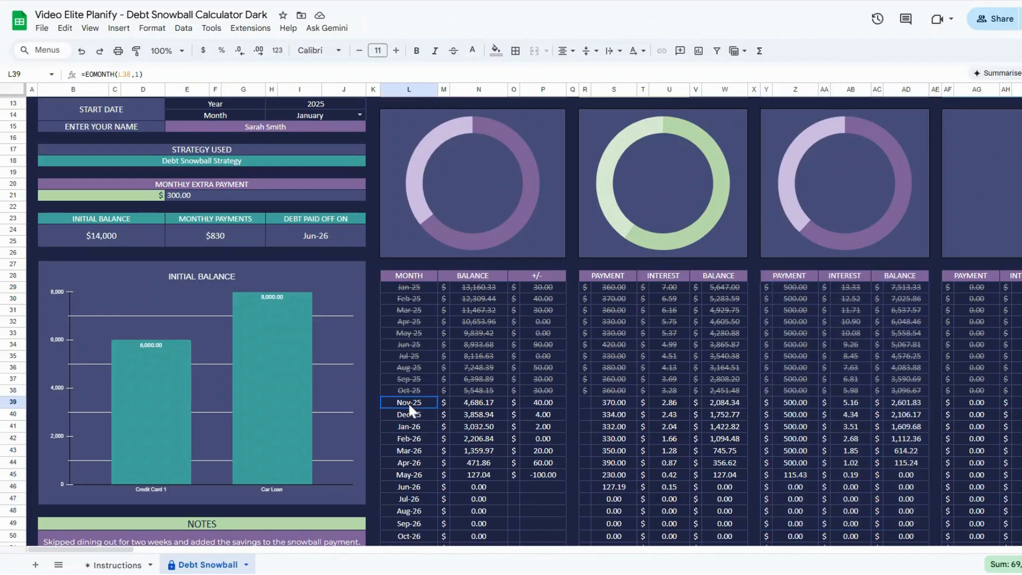
drag(408, 402, 900, 400)
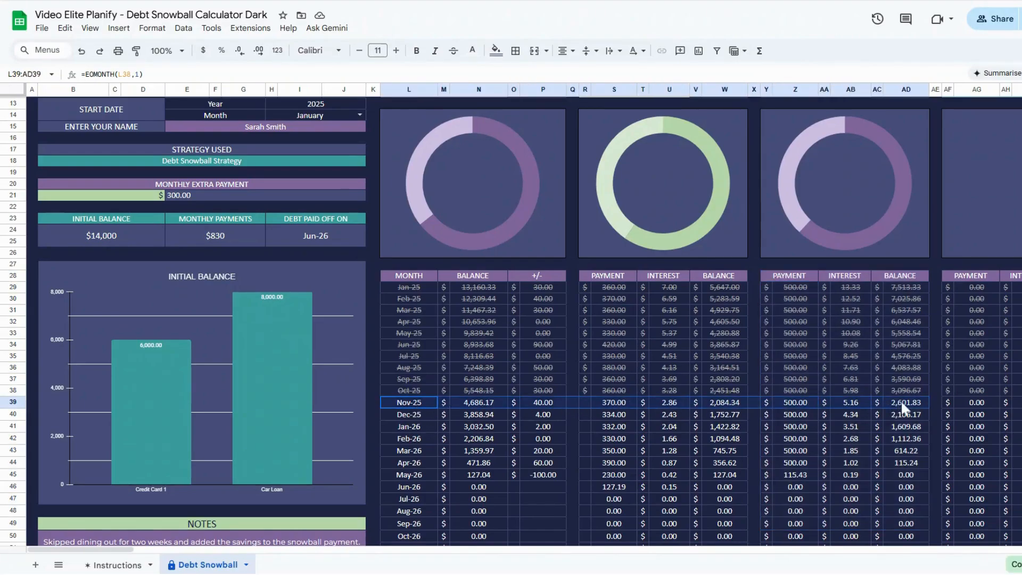
Check the Nov-25 payments for both debts, plus the interest and remaining balance for Credit Card 1
click(620, 403)
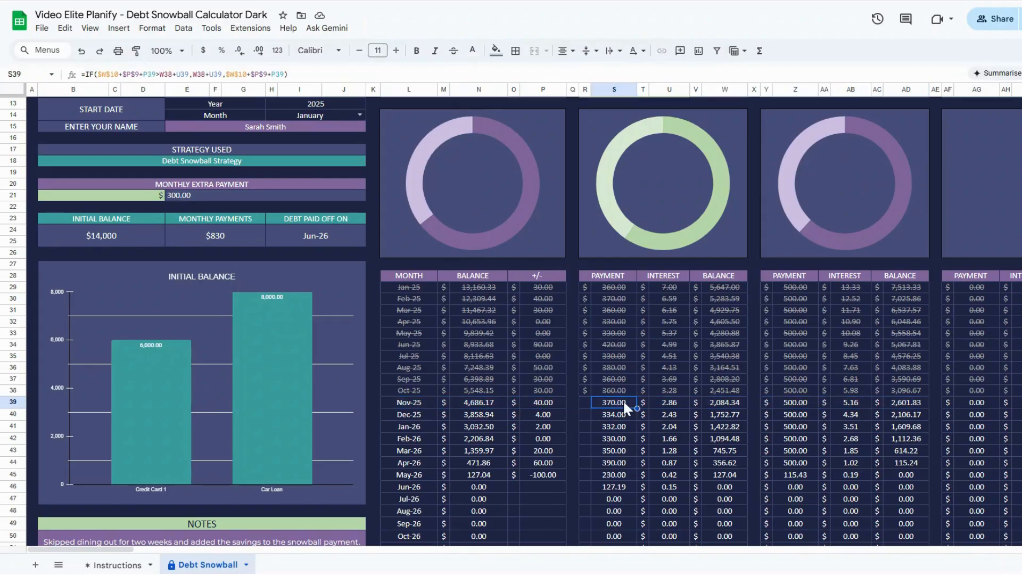
click(807, 402)
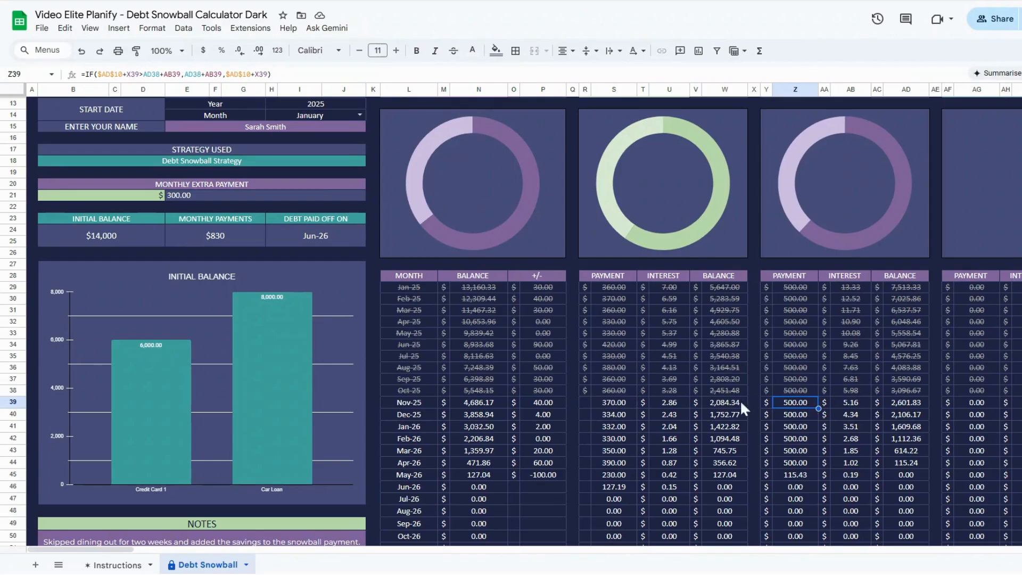
click(678, 400)
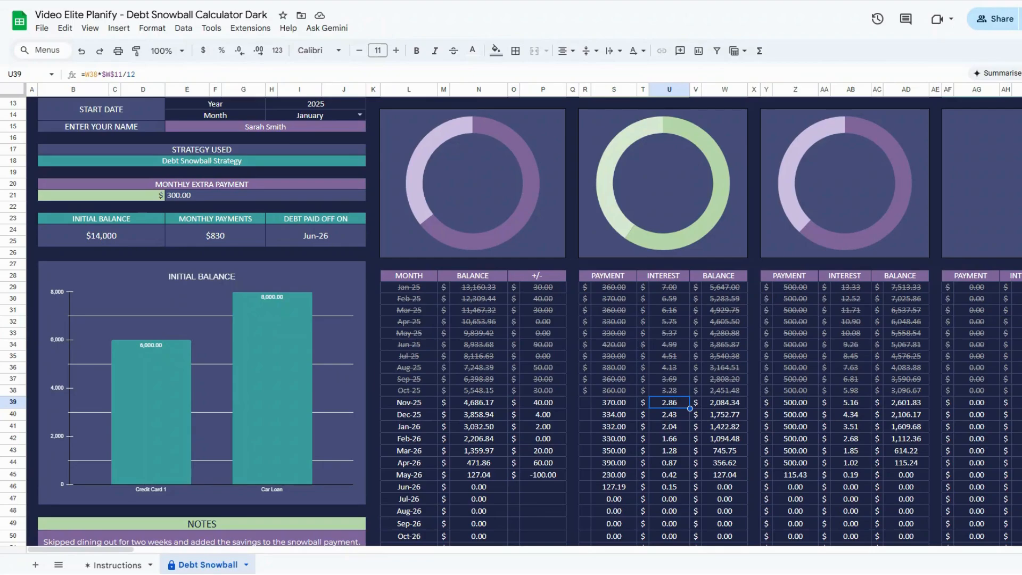
click(732, 407)
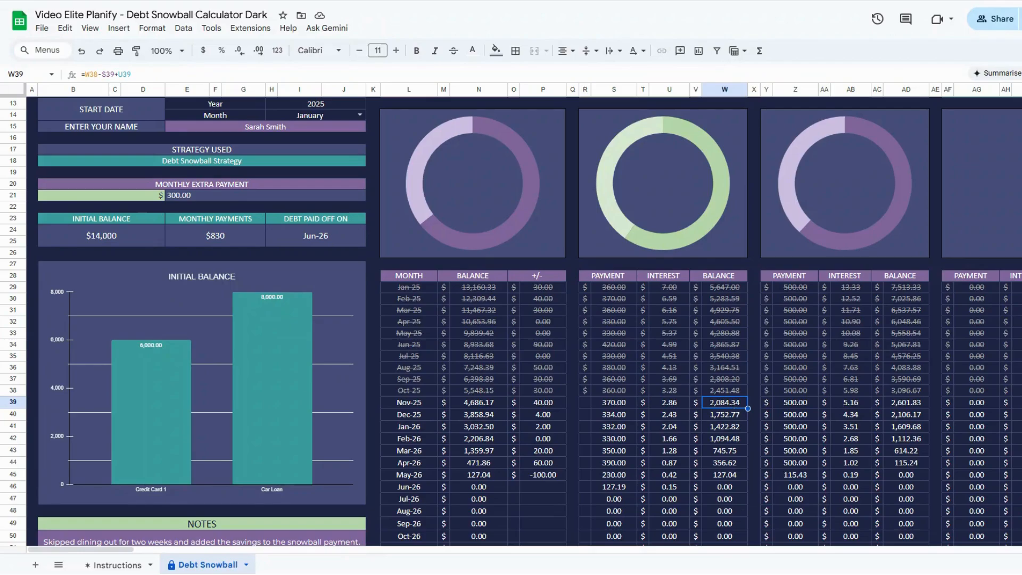
Review the upcoming months' rows across the overview and both debts, and the overview balances from Jan-26 to May-26
drag(423, 415, 957, 476)
click(765, 512)
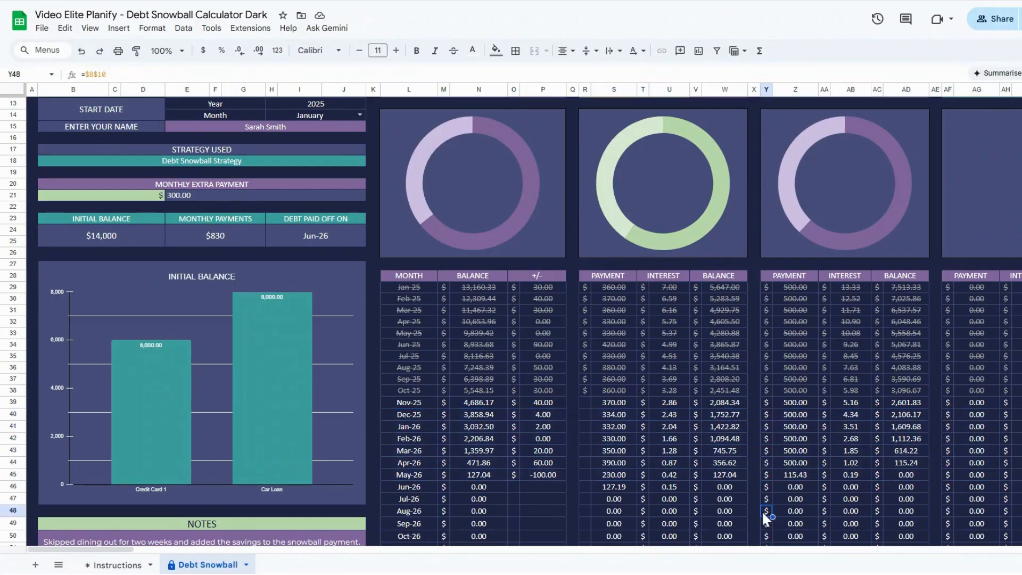
drag(479, 427, 484, 476)
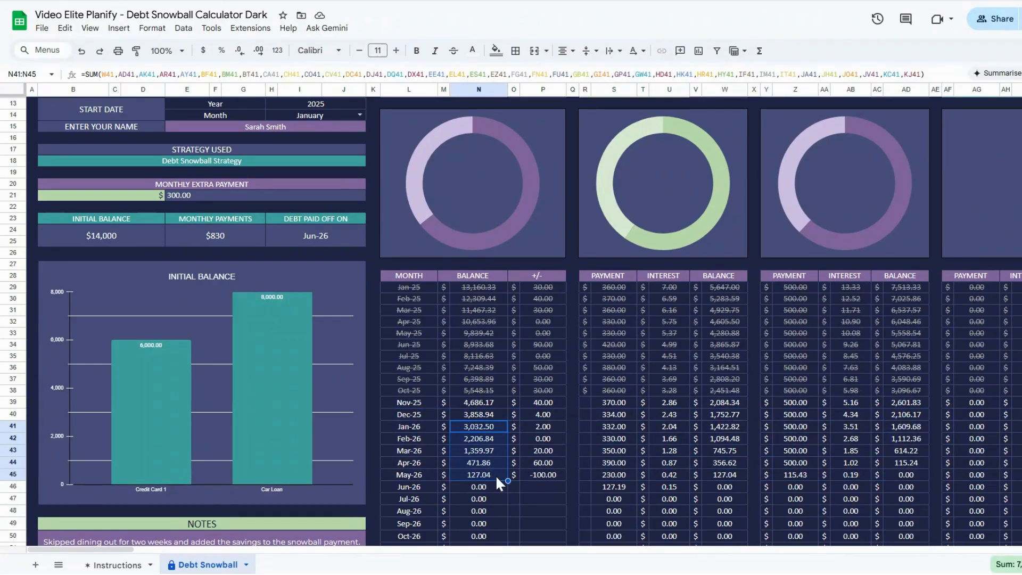